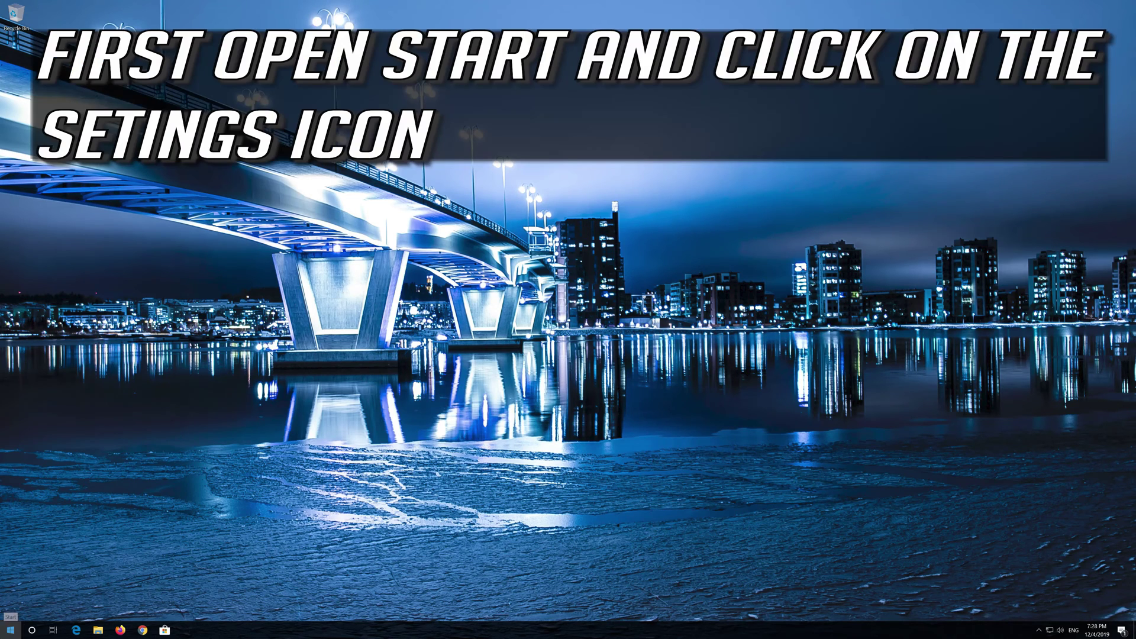
- Launch Windows Settings with the gear icon in the Start menu
left_click(11, 630)
mouse_move(13, 589)
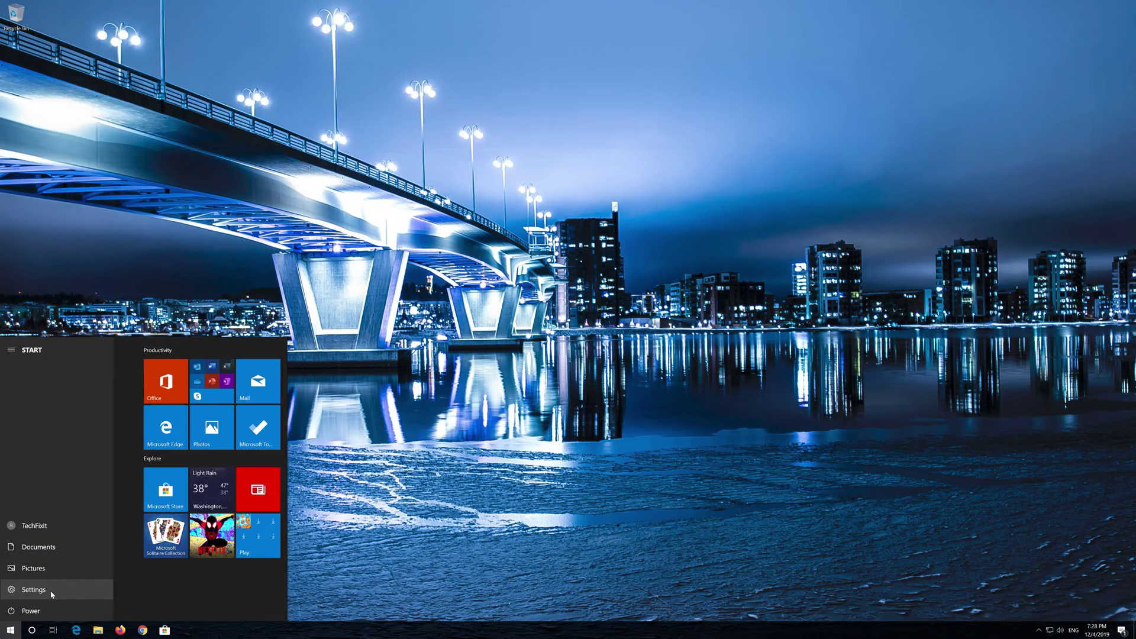
left_click(50, 591)
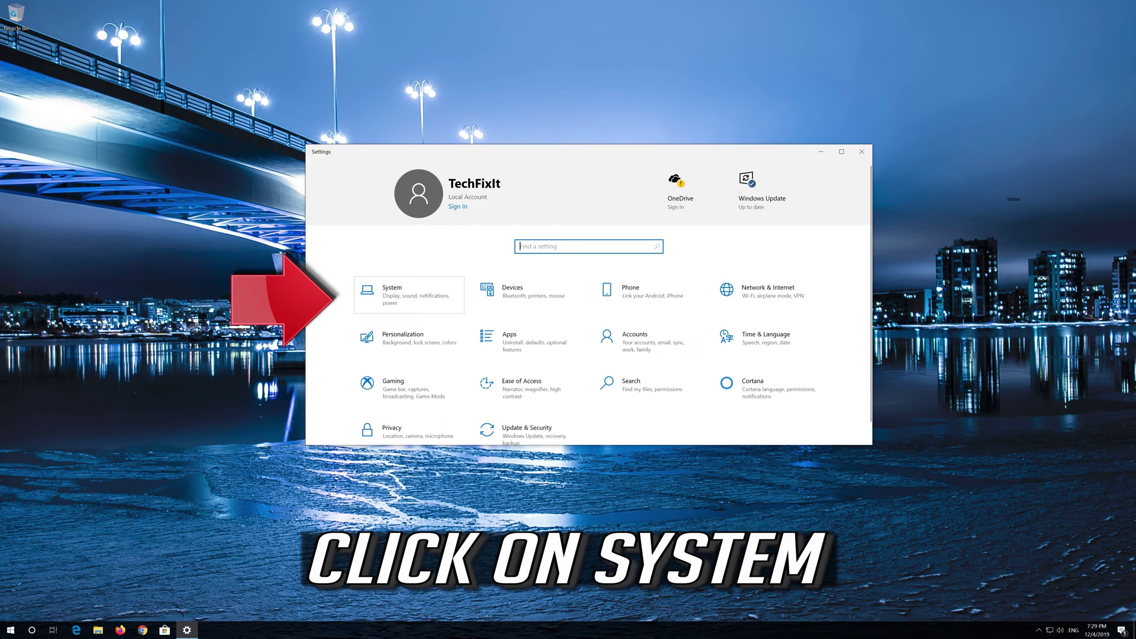
- In System > Sound, keep Speakers as the output and run its playback troubleshooter
left_click(409, 302)
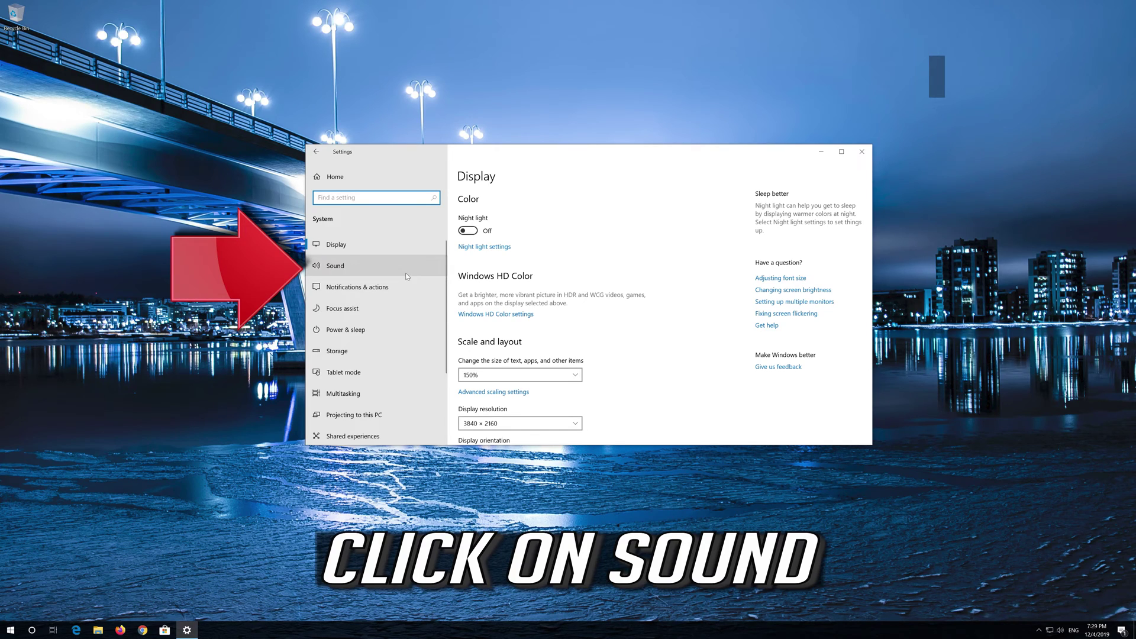
left_click(367, 267)
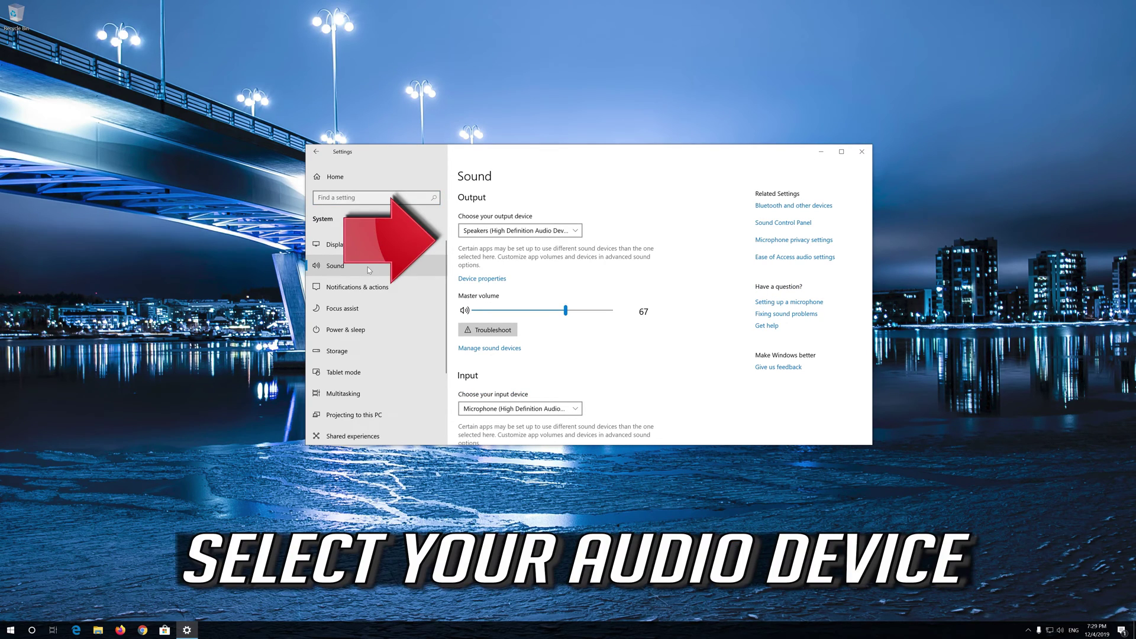
left_click(498, 231)
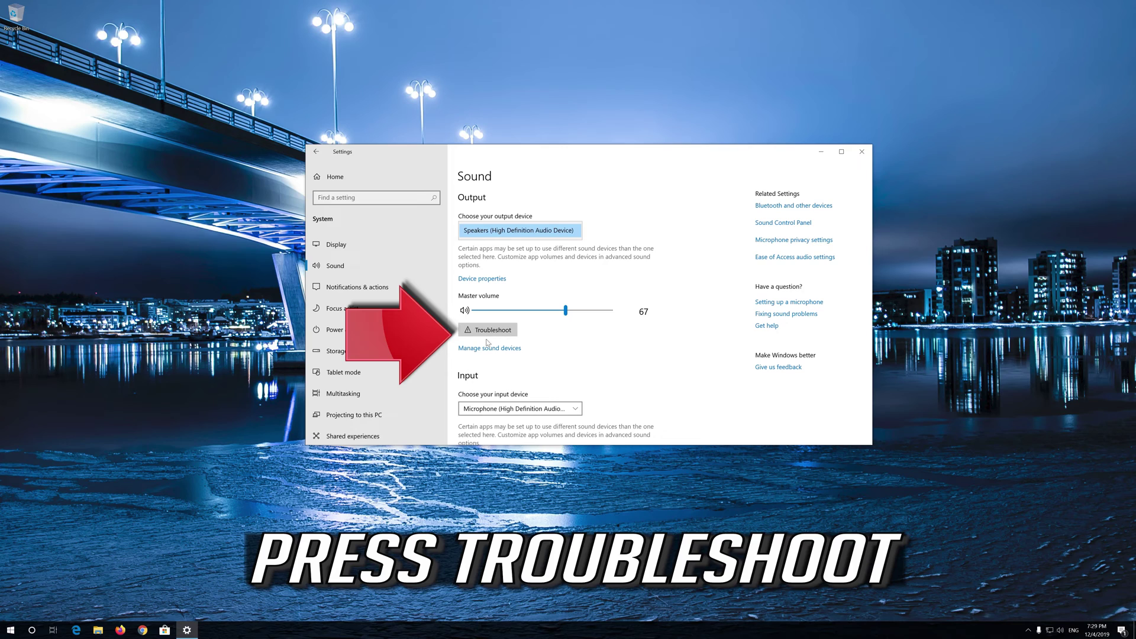
left_click(491, 334)
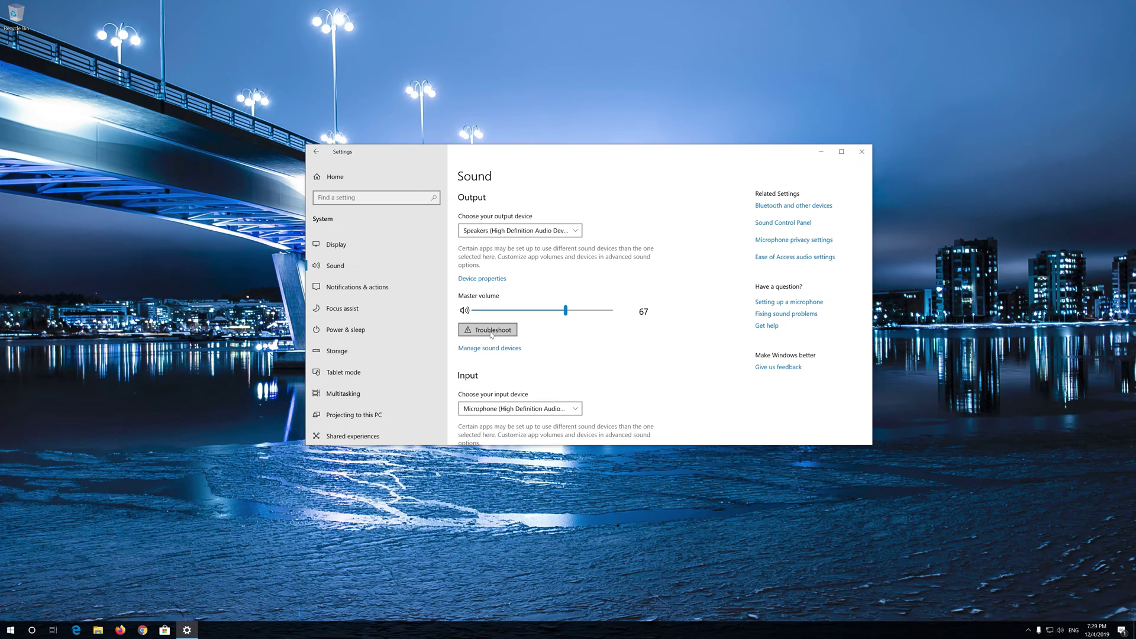
left_click(491, 333)
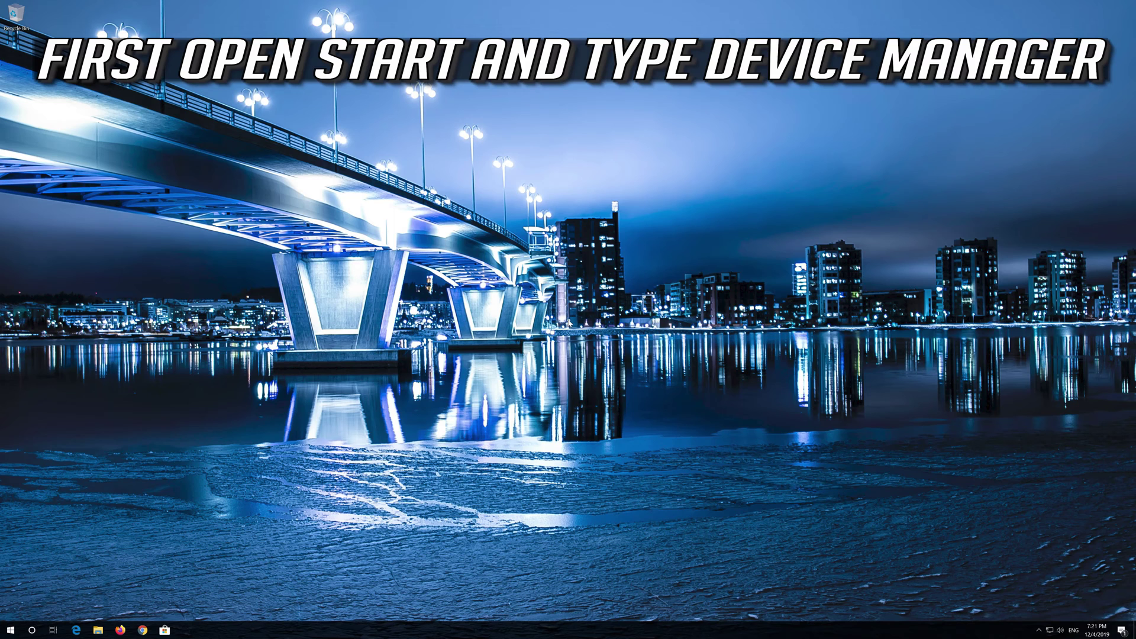
- Open Device Manager via Start search, centre it, and select High Definition Audio Device
key("super")
type("dev")
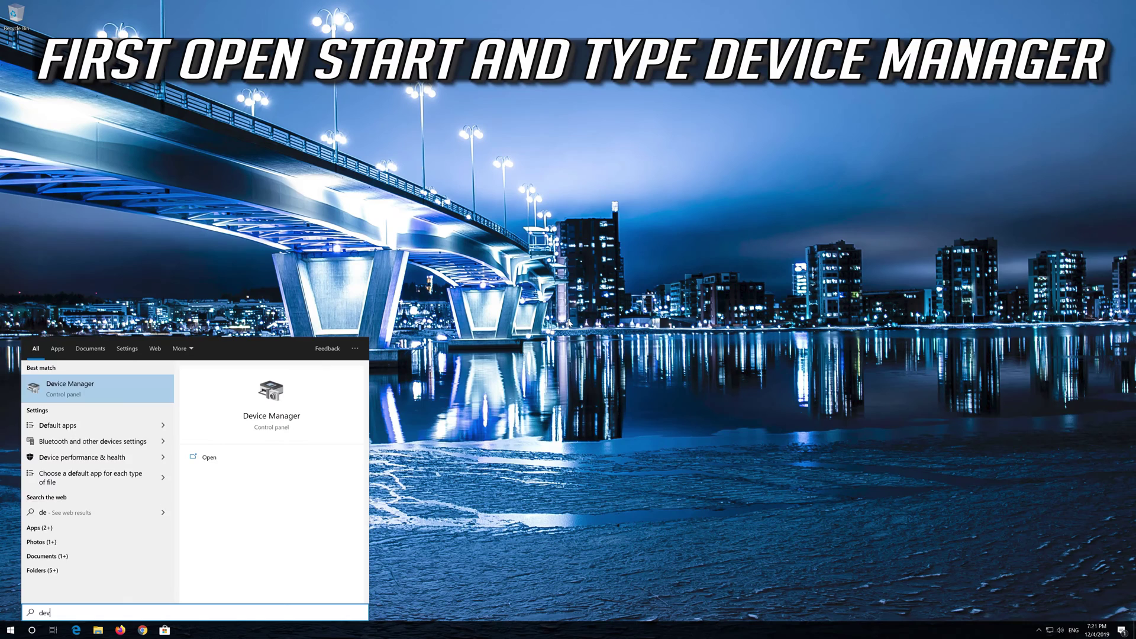
type("ice manager")
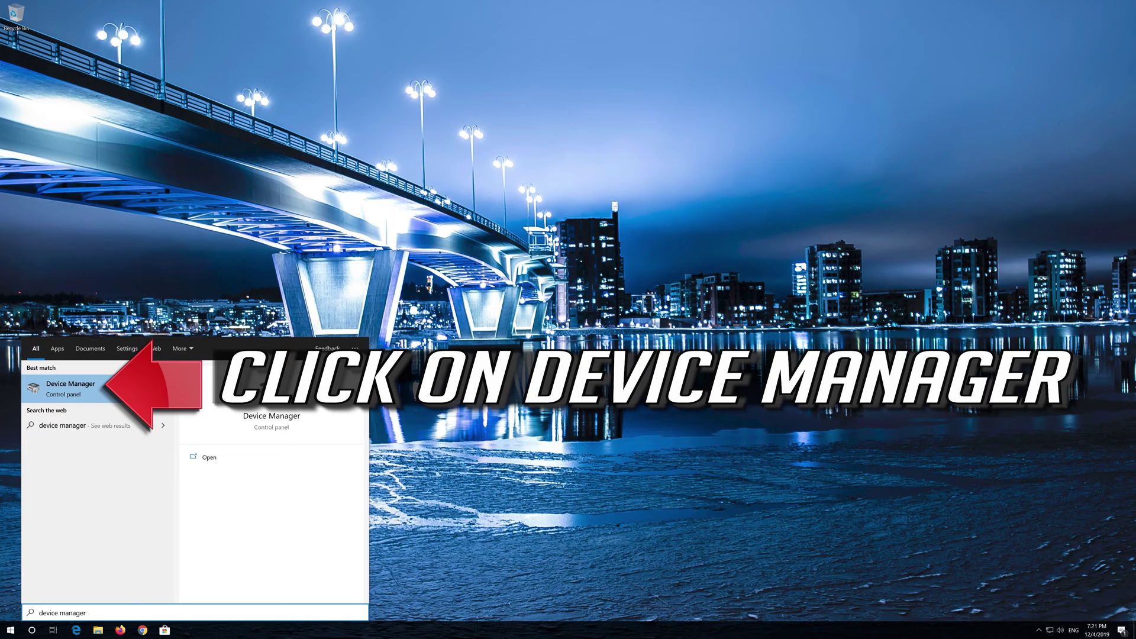
left_click(85, 393)
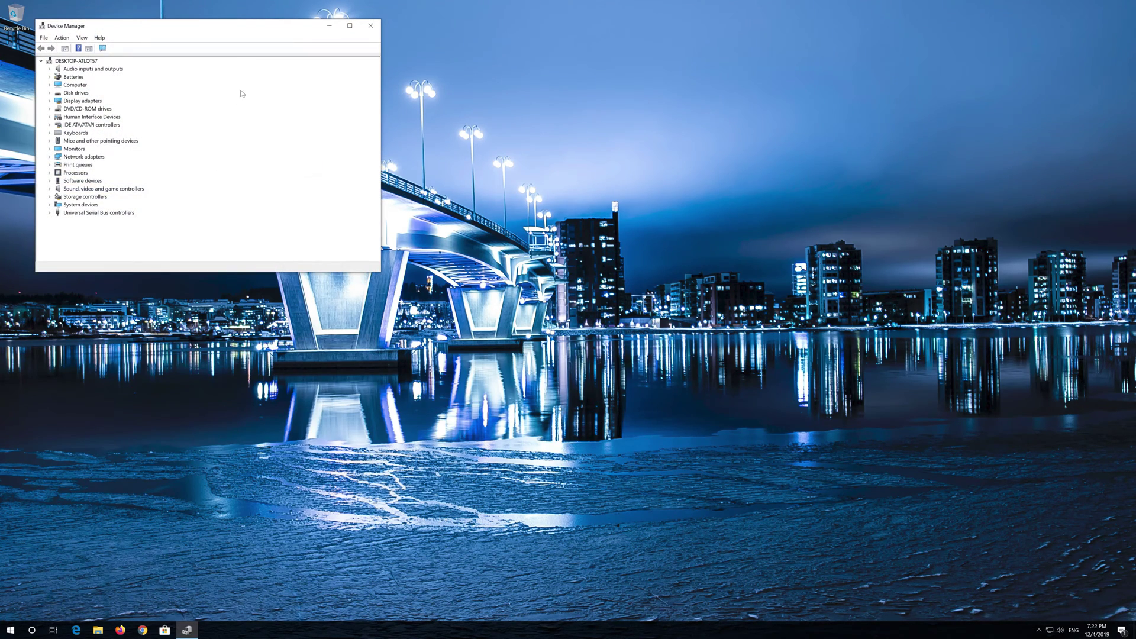
left_click_drag(237, 34, 555, 160)
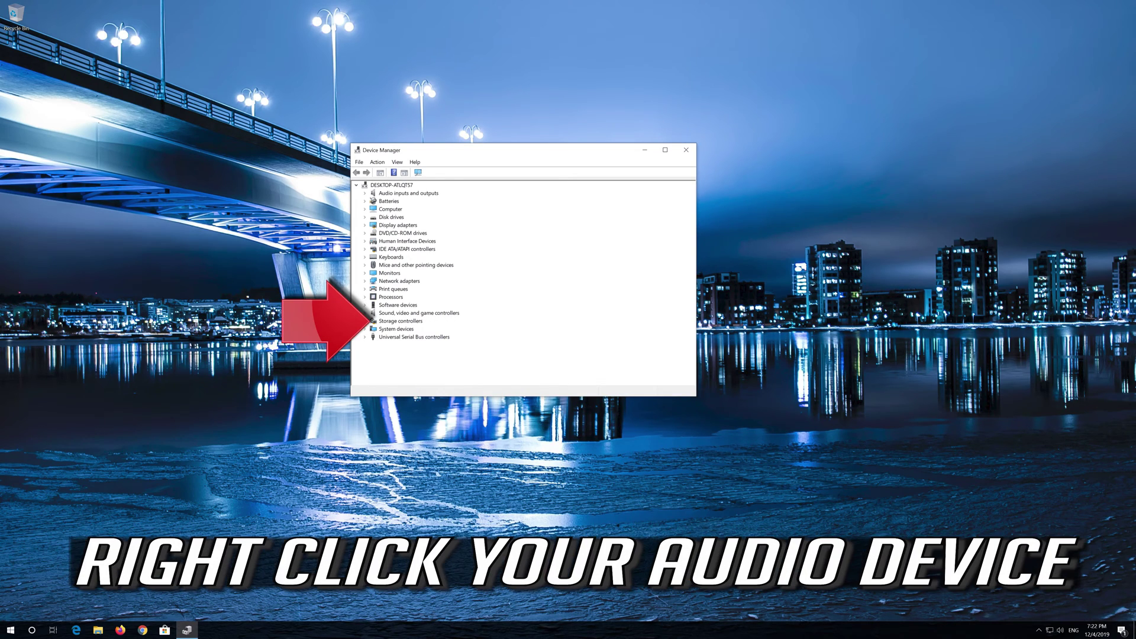
left_click(365, 313)
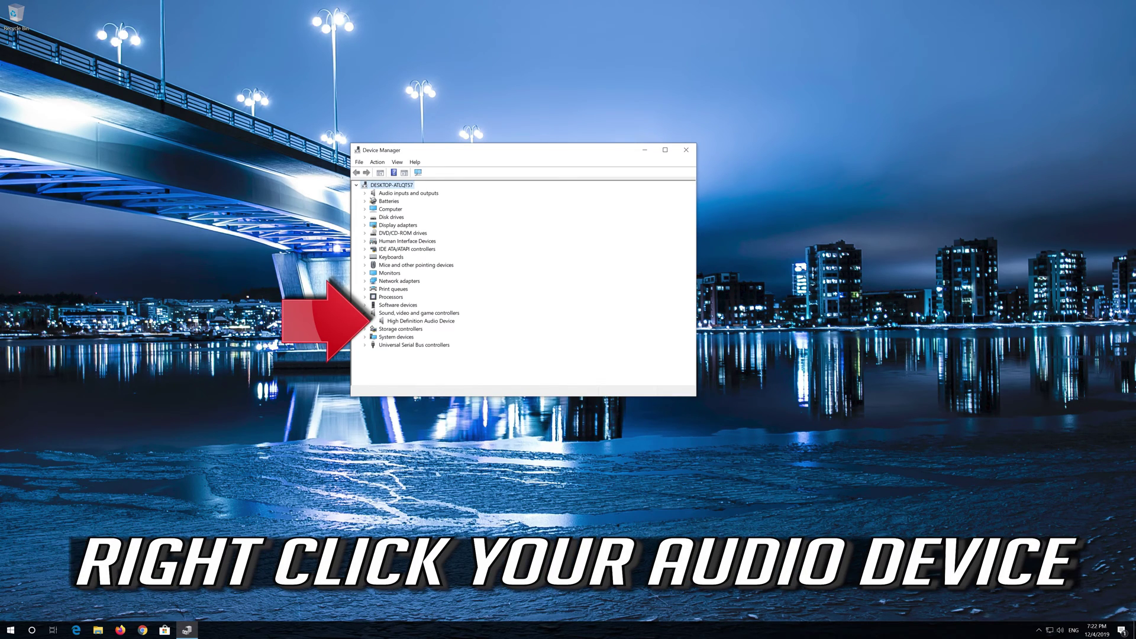
left_click(399, 321)
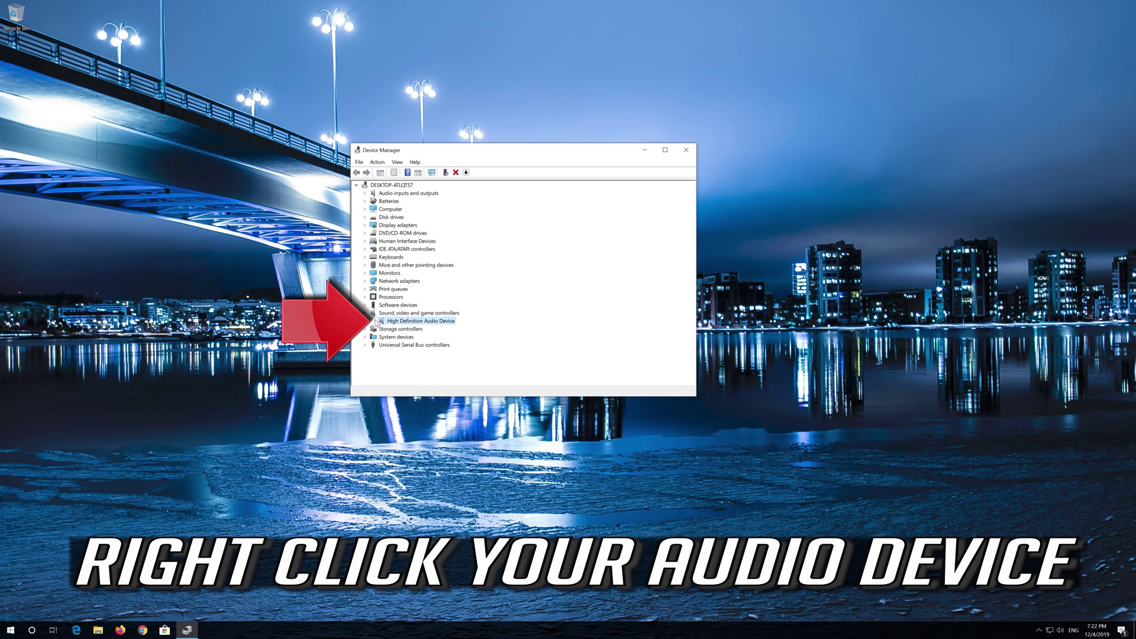
- Search automatically for a newer High Definition Audio Device driver, then continue to Windows Update
right_click(438, 323)
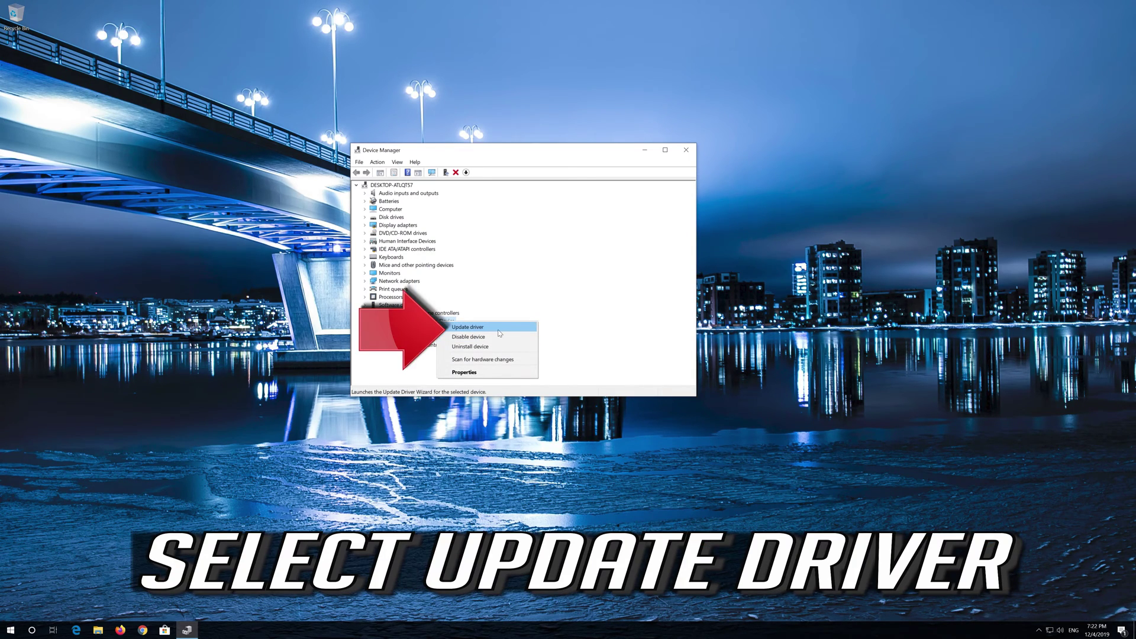
left_click(499, 330)
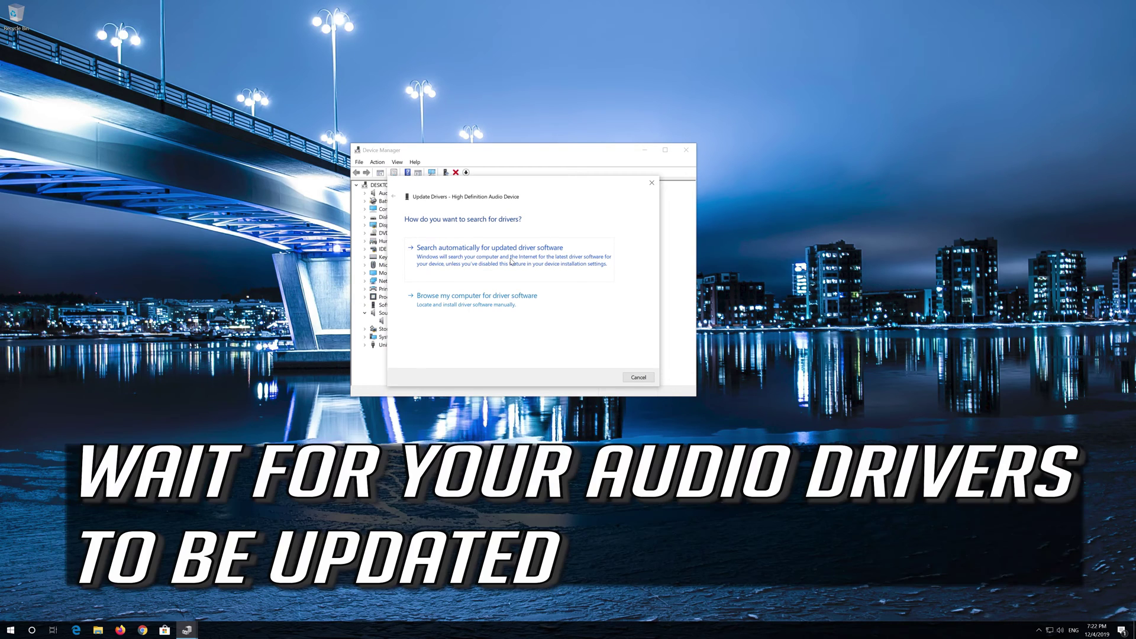
left_click(512, 262)
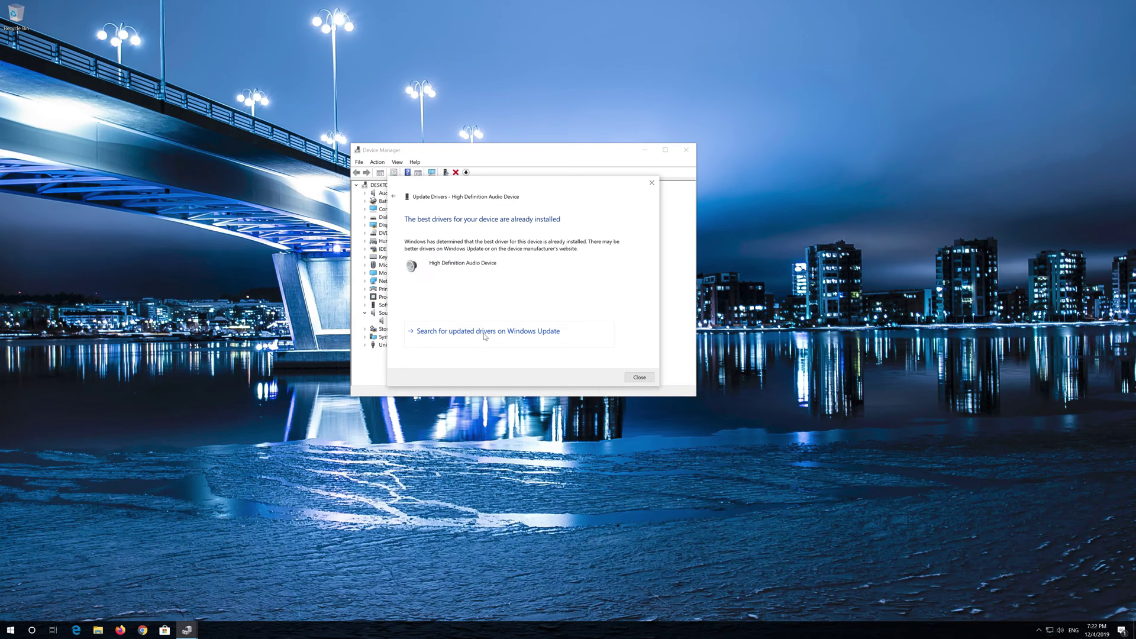
left_click(484, 333)
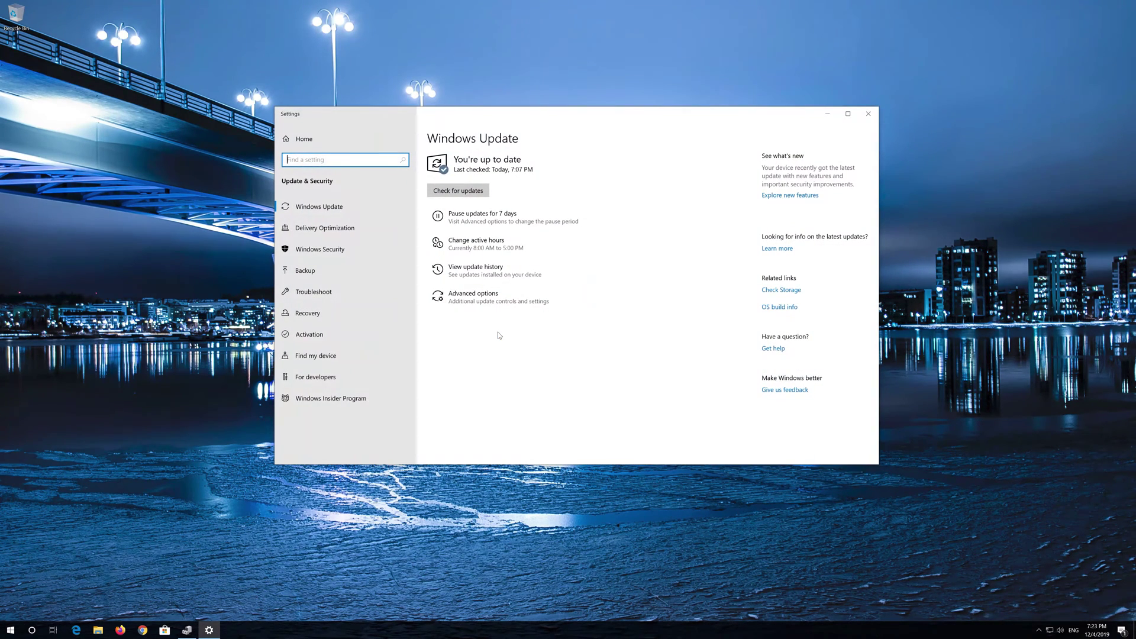
- Check Windows Update for available updates
left_click(453, 191)
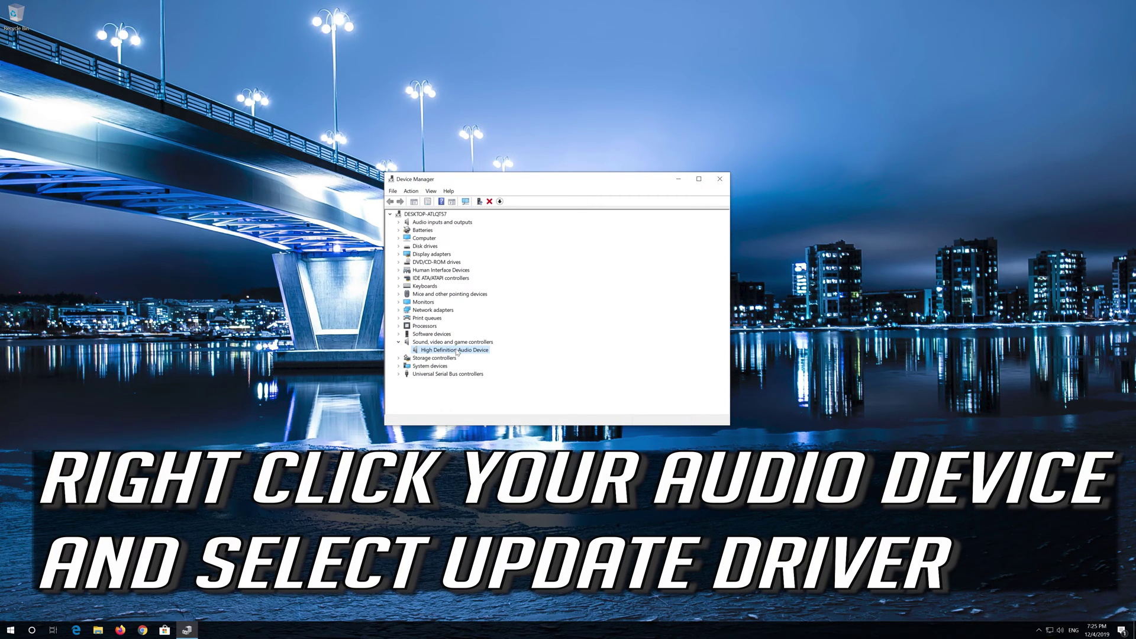
- Start a manual High Definition Audio Device driver update, browsing the computer for driver software
right_click(457, 353)
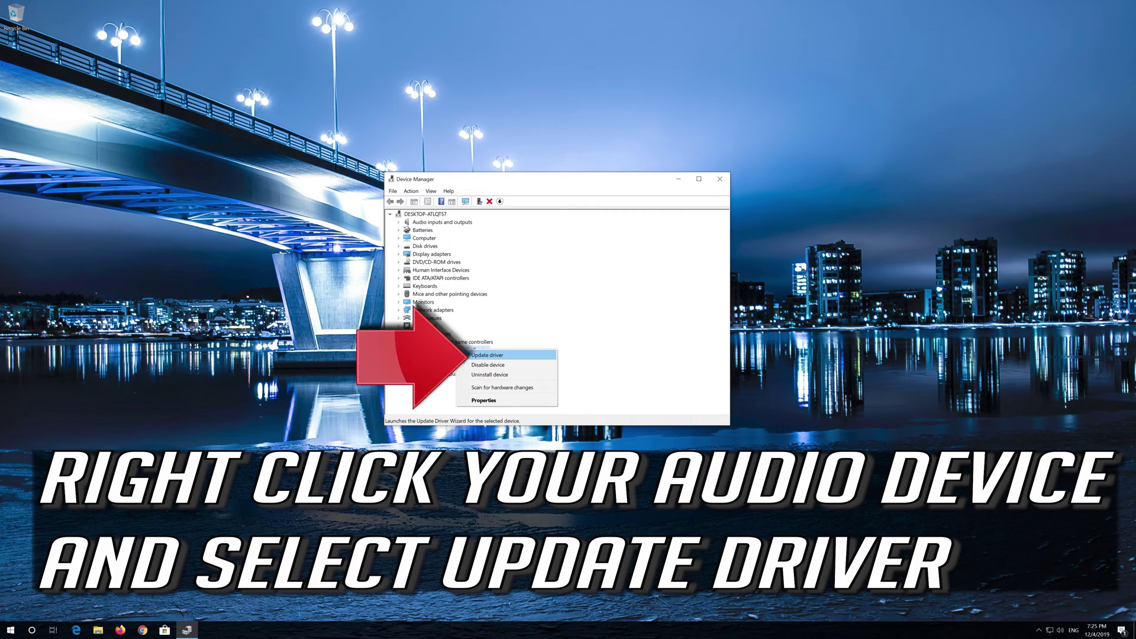
left_click(531, 358)
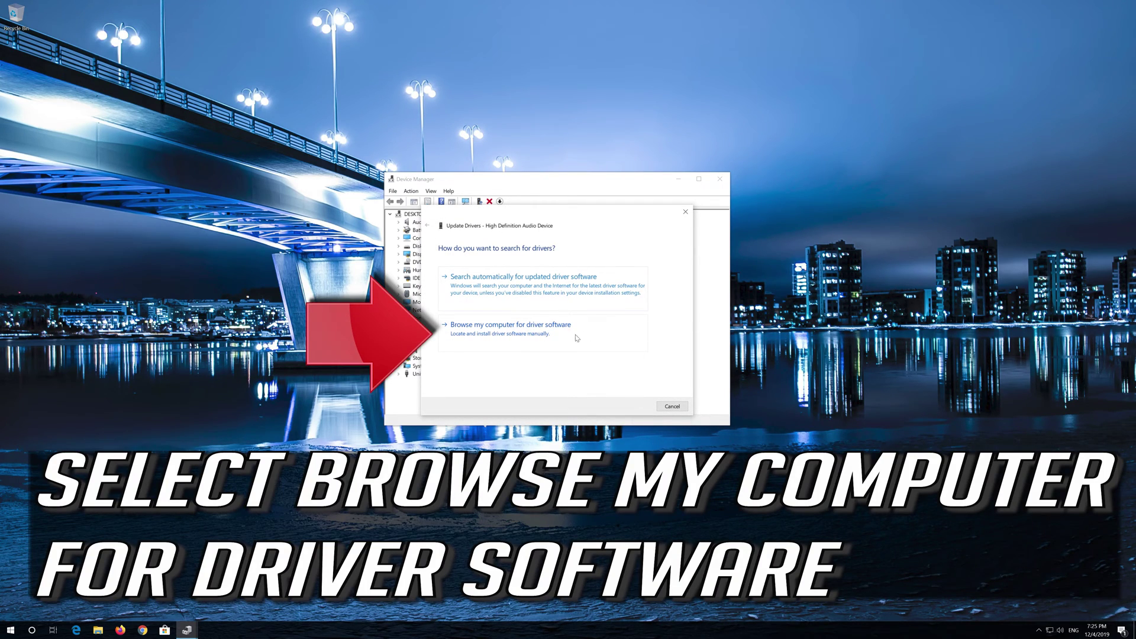
left_click(517, 340)
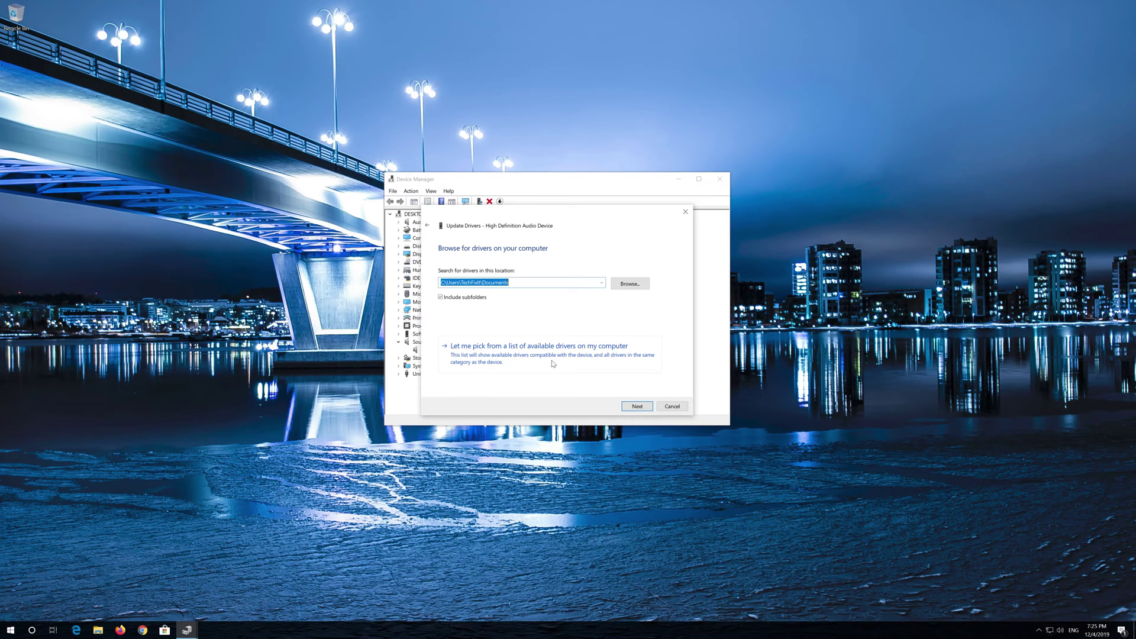
- Pick the High Definition Audio Device driver from the available list and install it despite the warning
left_click(552, 362)
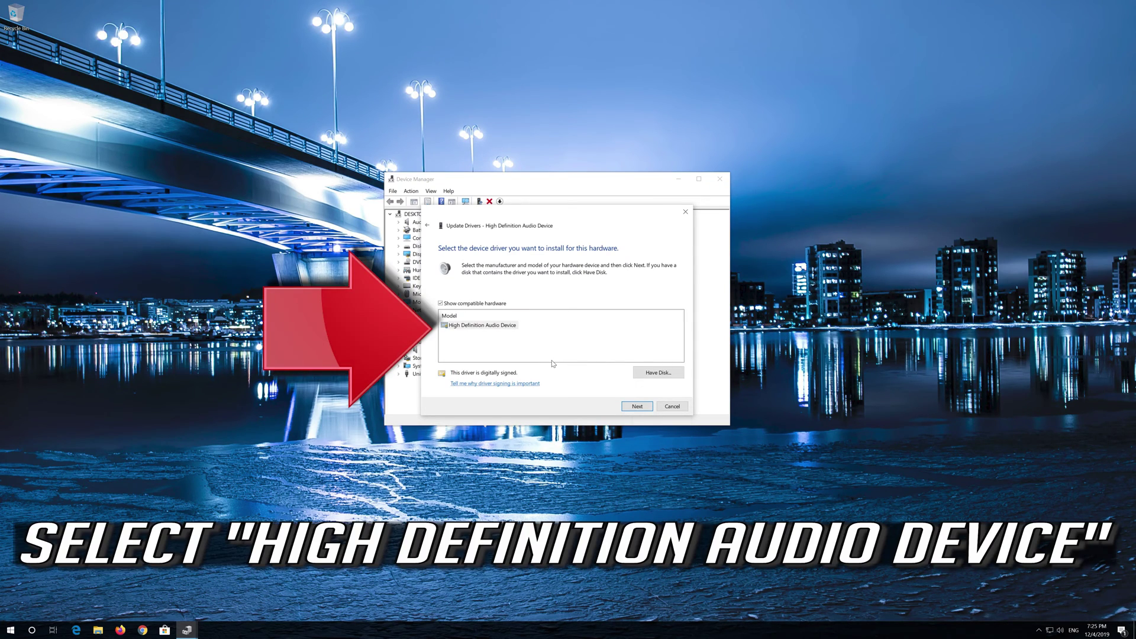
left_click(490, 326)
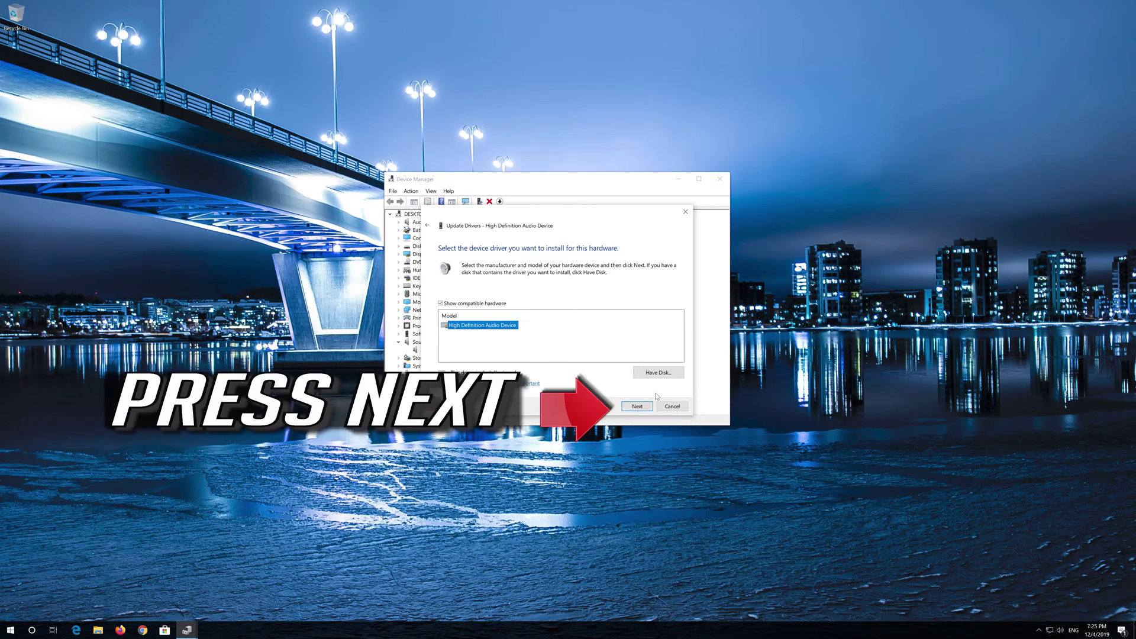
left_click(630, 409)
left_click(625, 408)
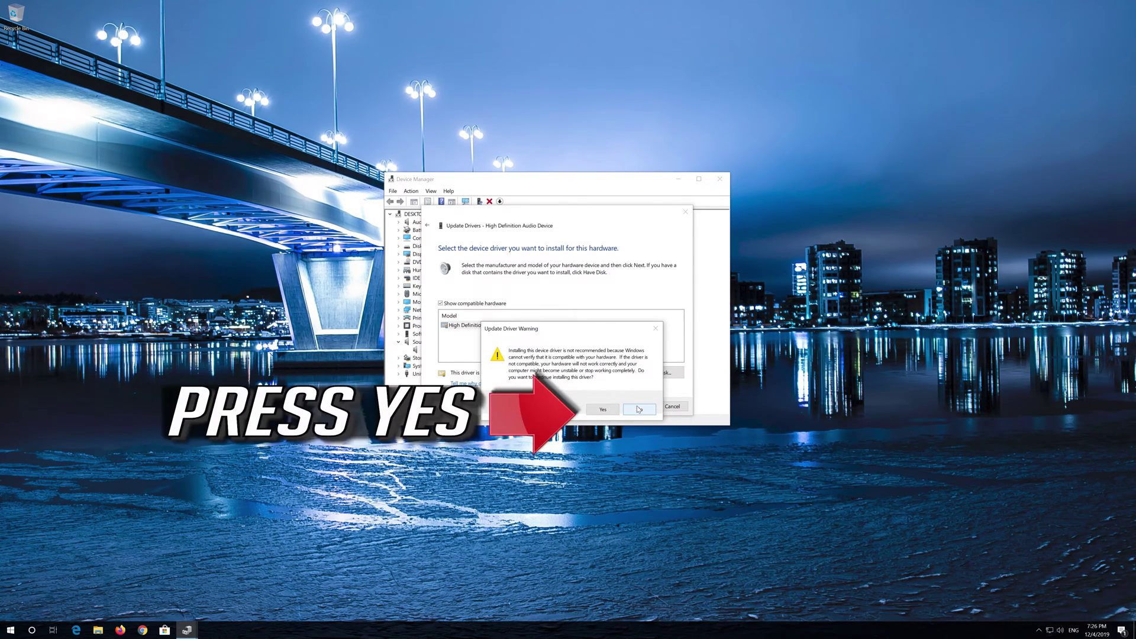
left_click(602, 409)
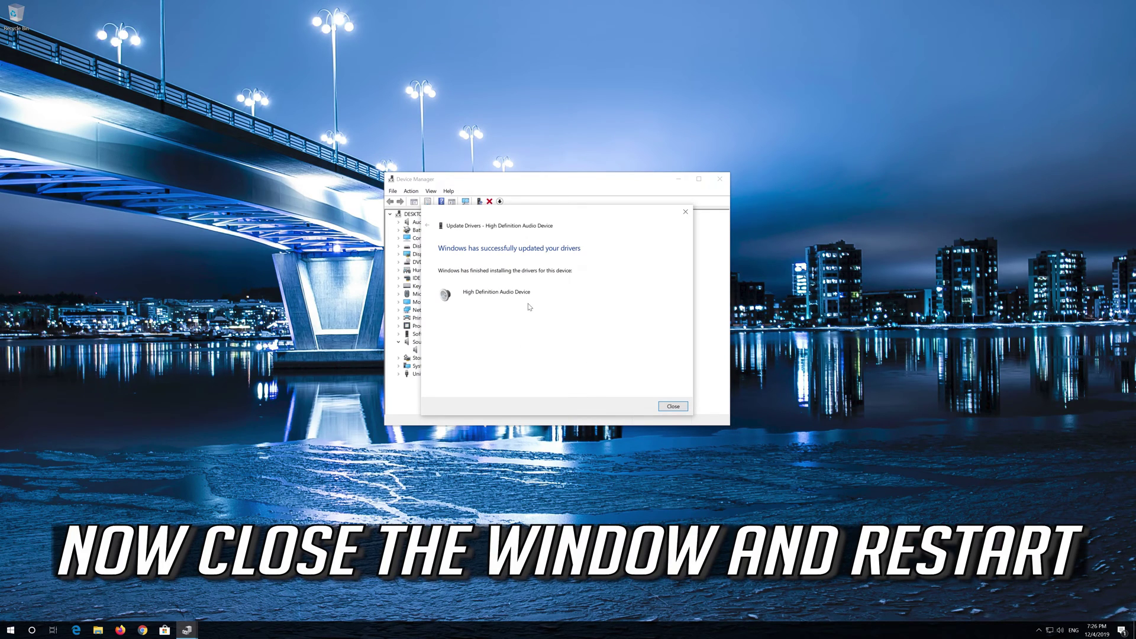
left_click(681, 410)
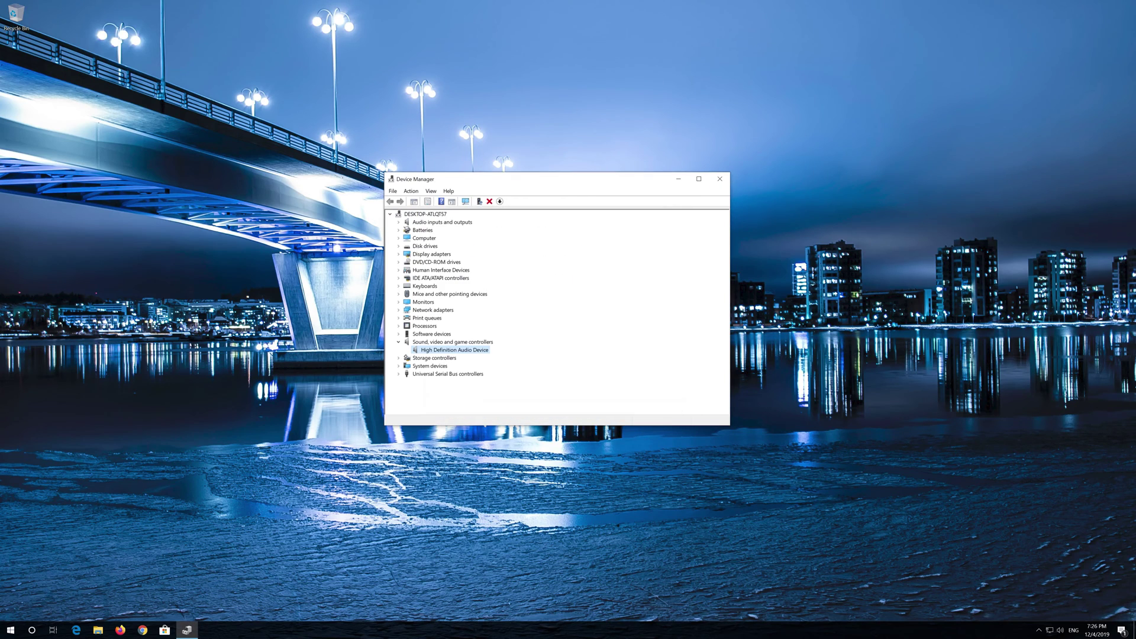
- Close Device Manager and bring up the Start menu's power options
left_click(720, 179)
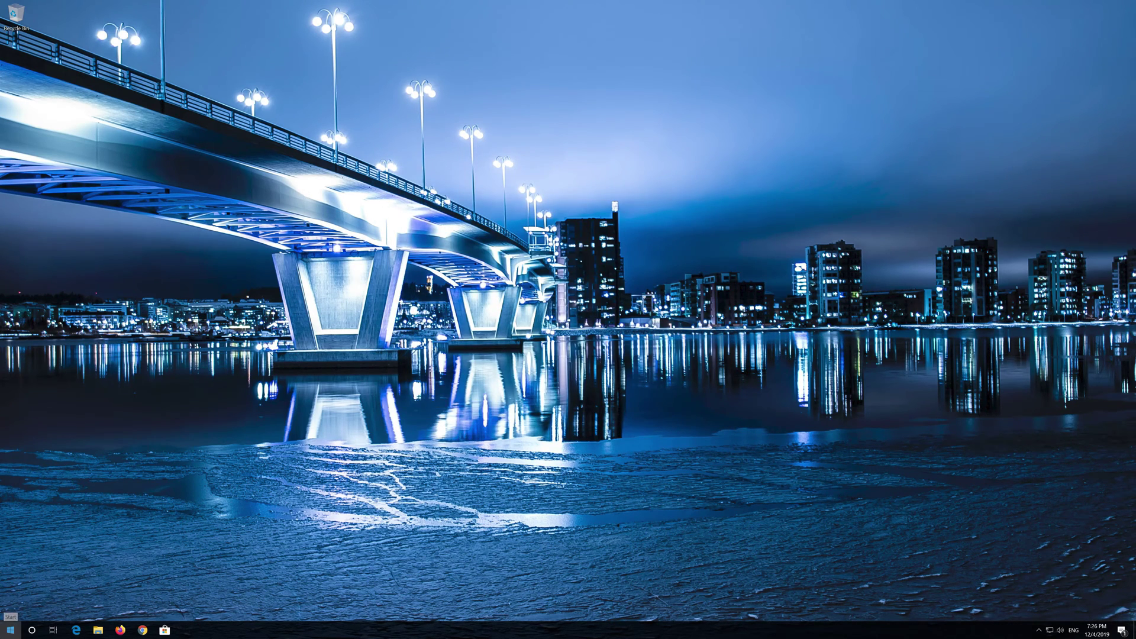
left_click(11, 629)
left_click(11, 611)
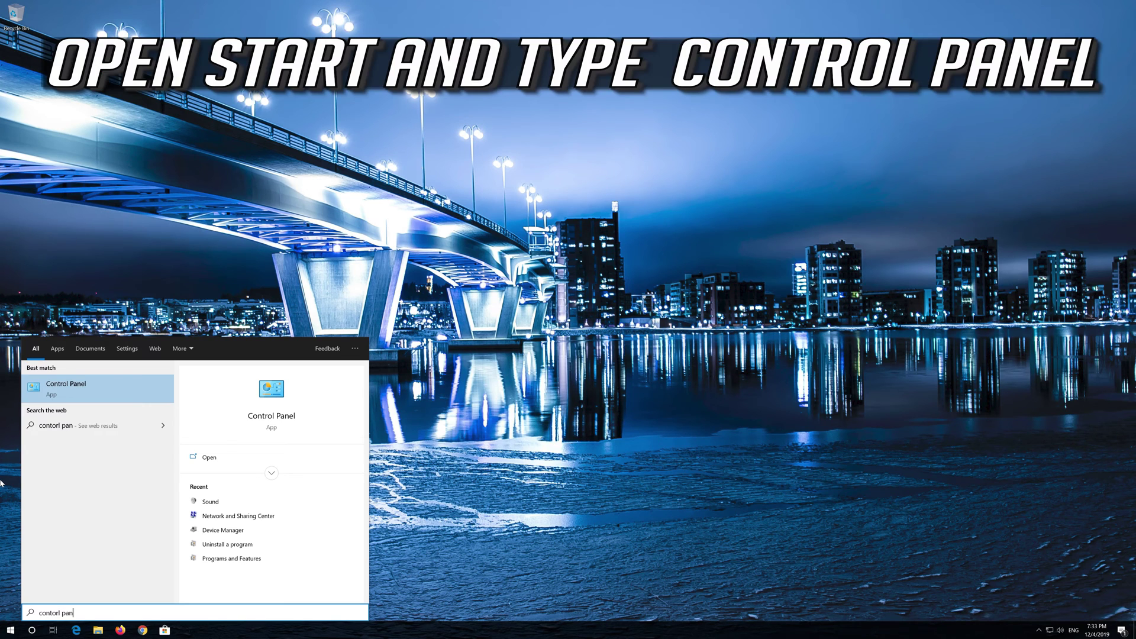
- Open Control Panel from Start search and go to its Hardware and Sound page
type("el")
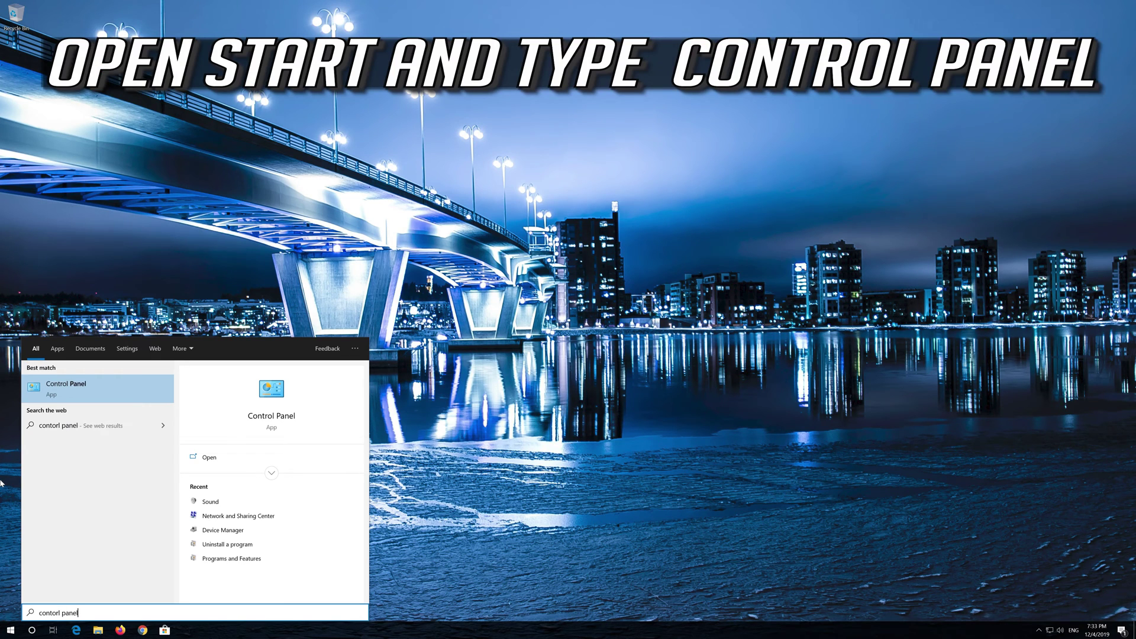
left_click(101, 390)
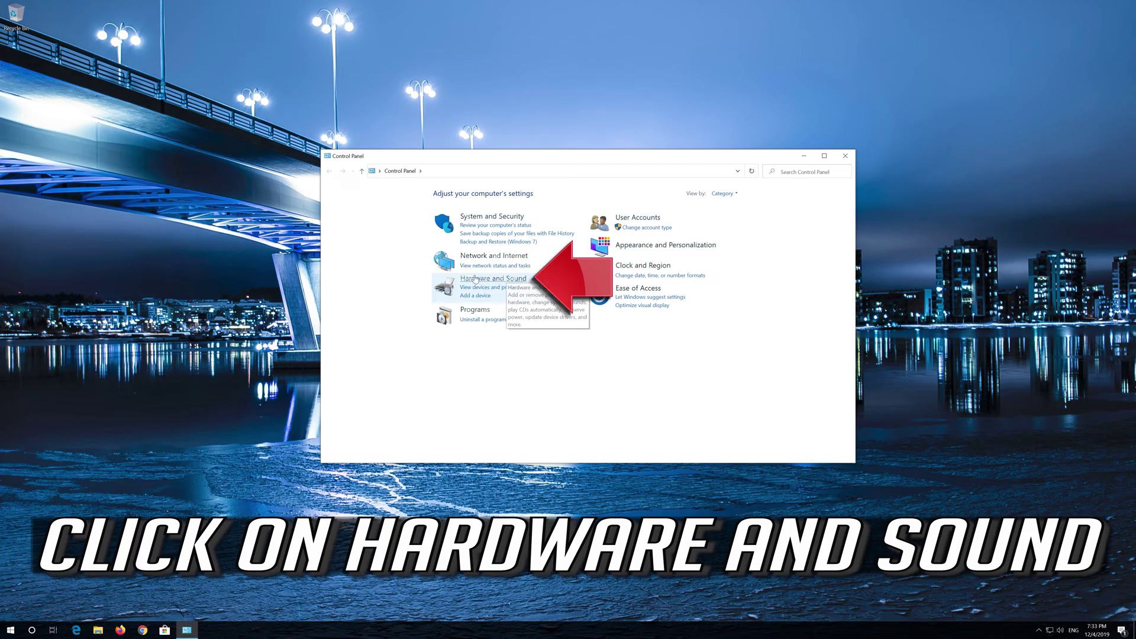
left_click(512, 279)
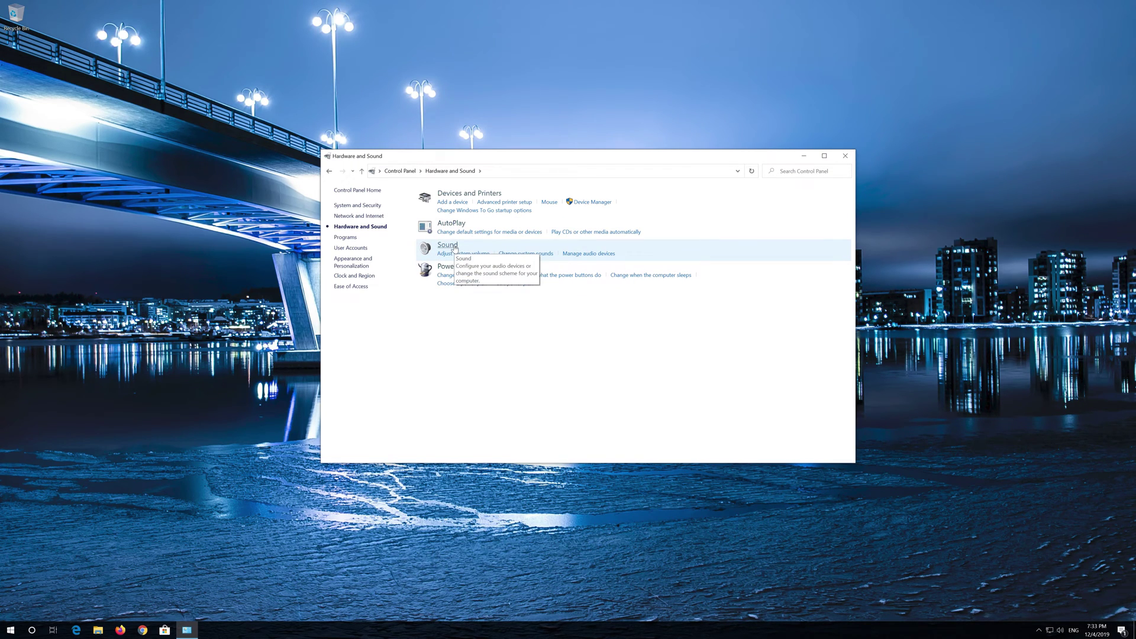
- Open the Sound dialog's Playback list, centre it, and bring up the Speakers device's actions
left_click(455, 248)
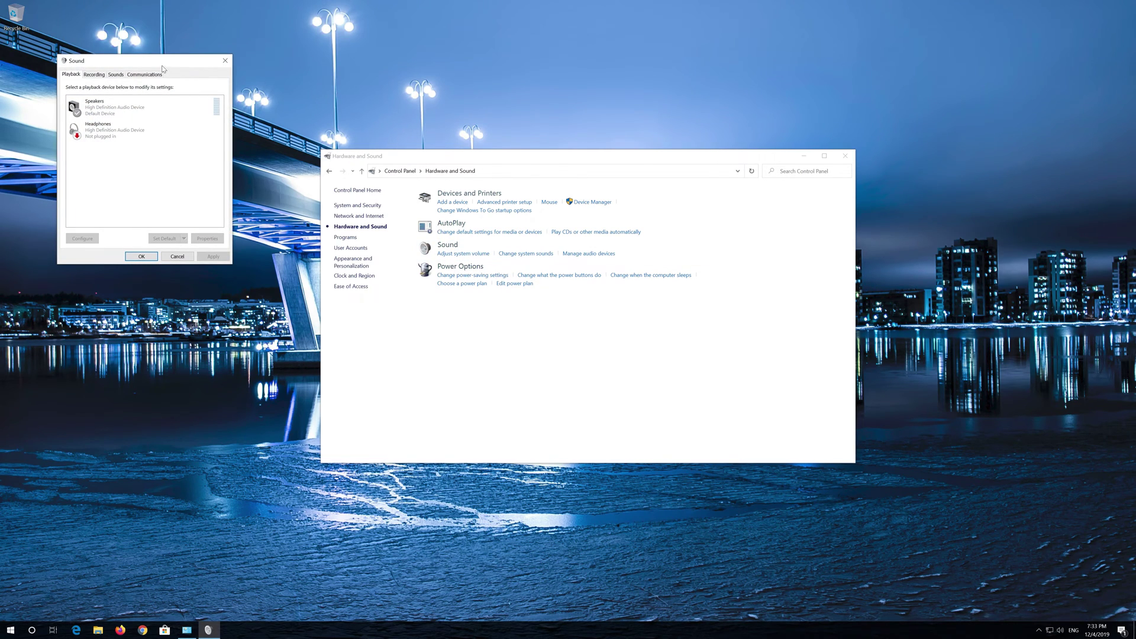
left_click_drag(162, 62, 563, 172)
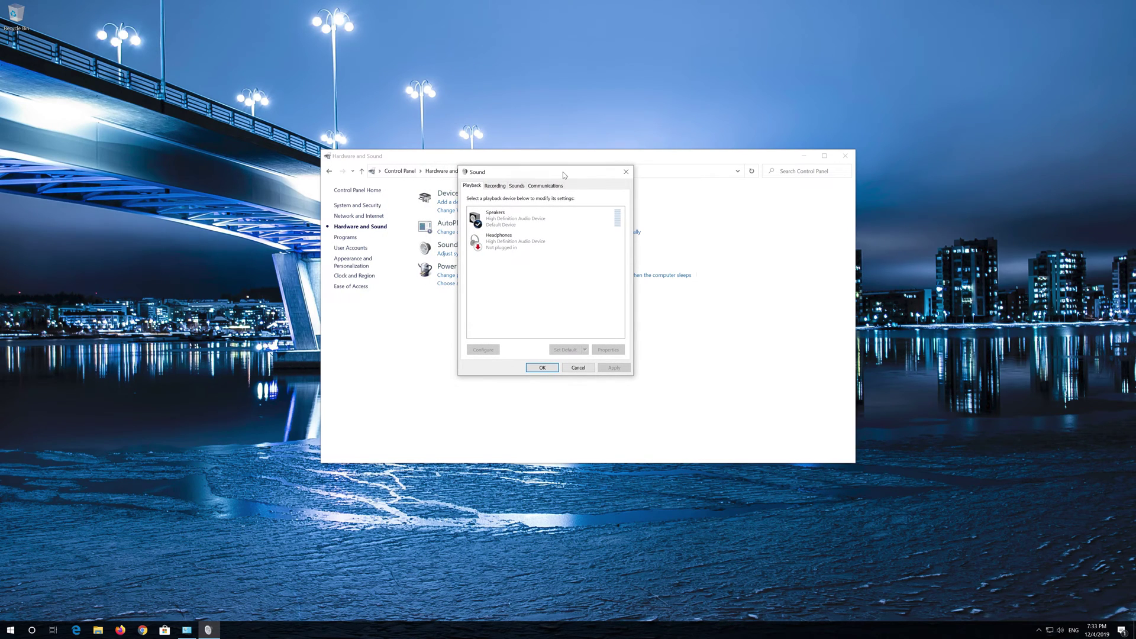
left_click(542, 223)
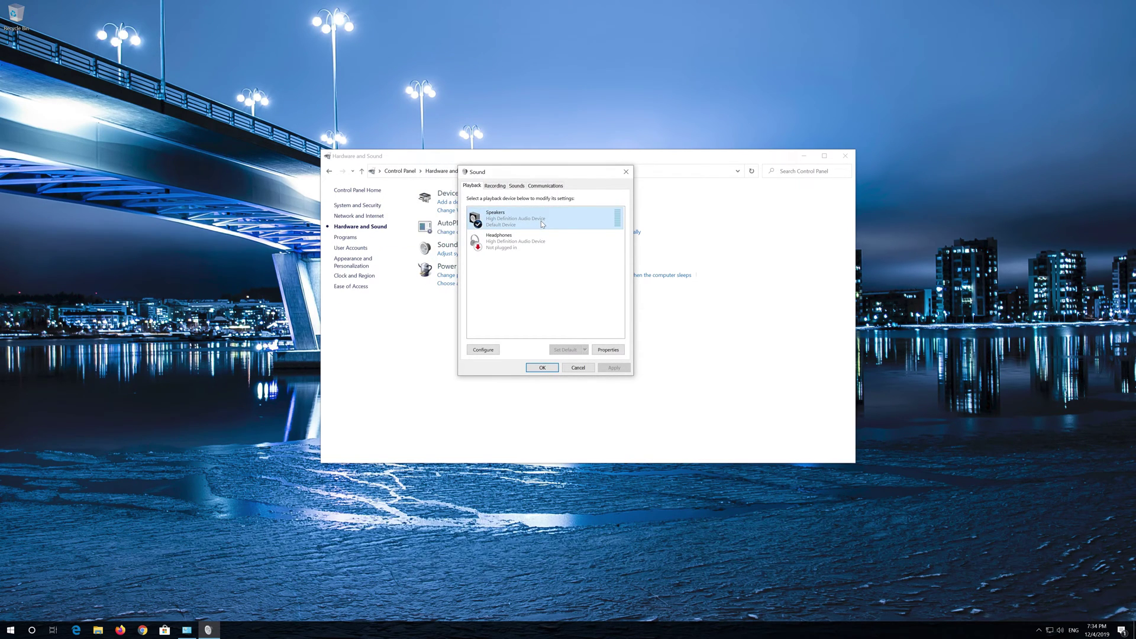
right_click(542, 224)
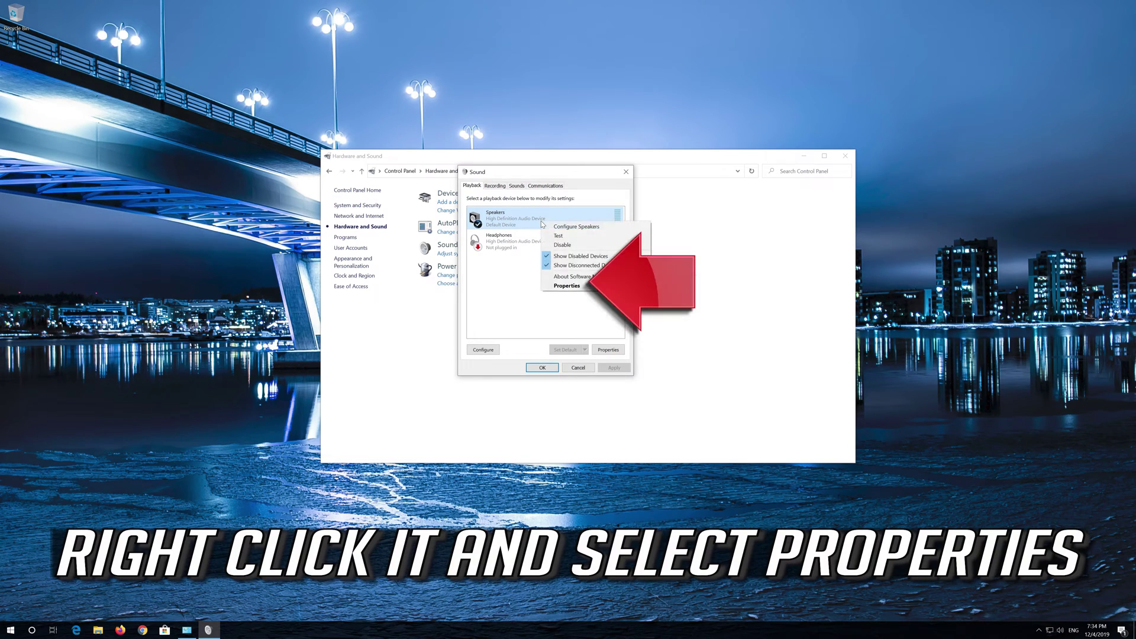
- Tick Disable all enhancements on the Speakers Properties Enhancements tab and apply it
left_click(606, 288)
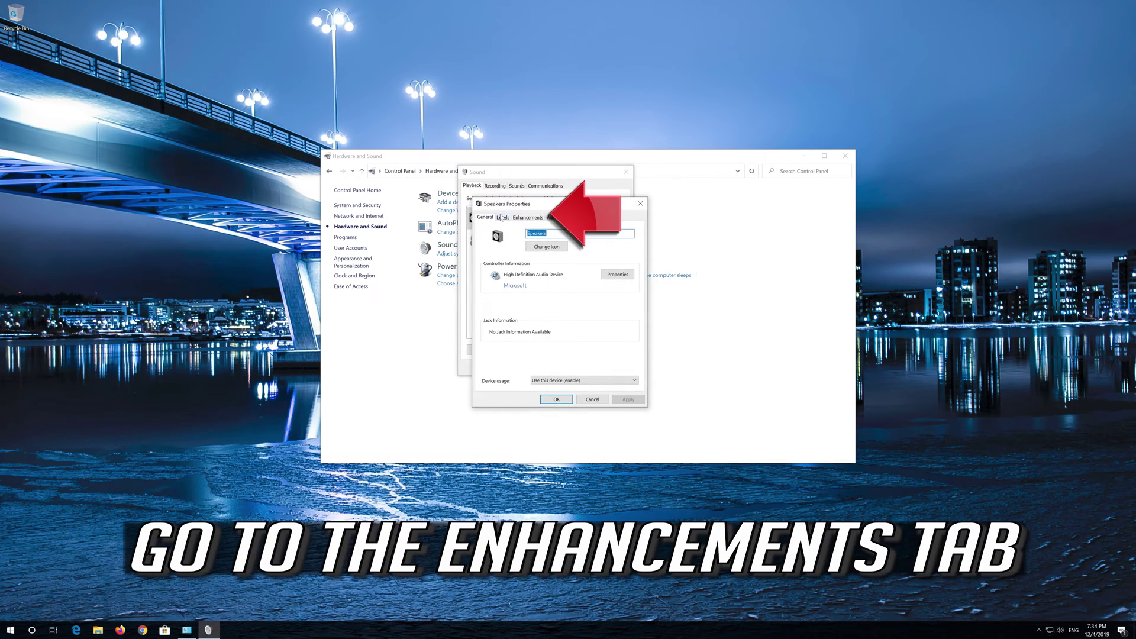
left_click(543, 218)
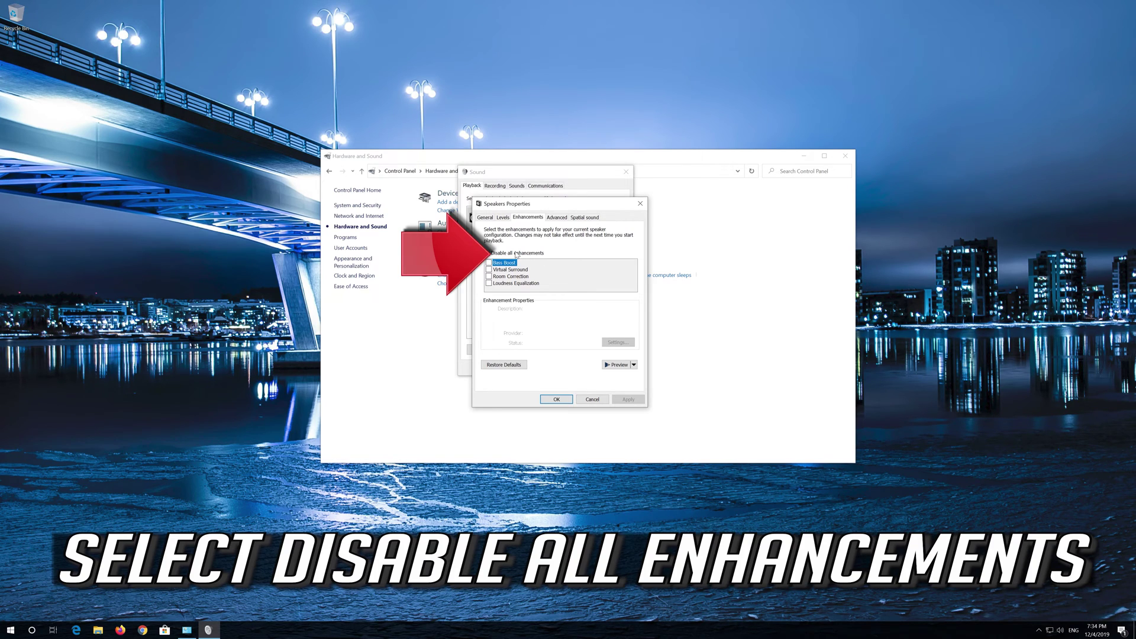
left_click(490, 253)
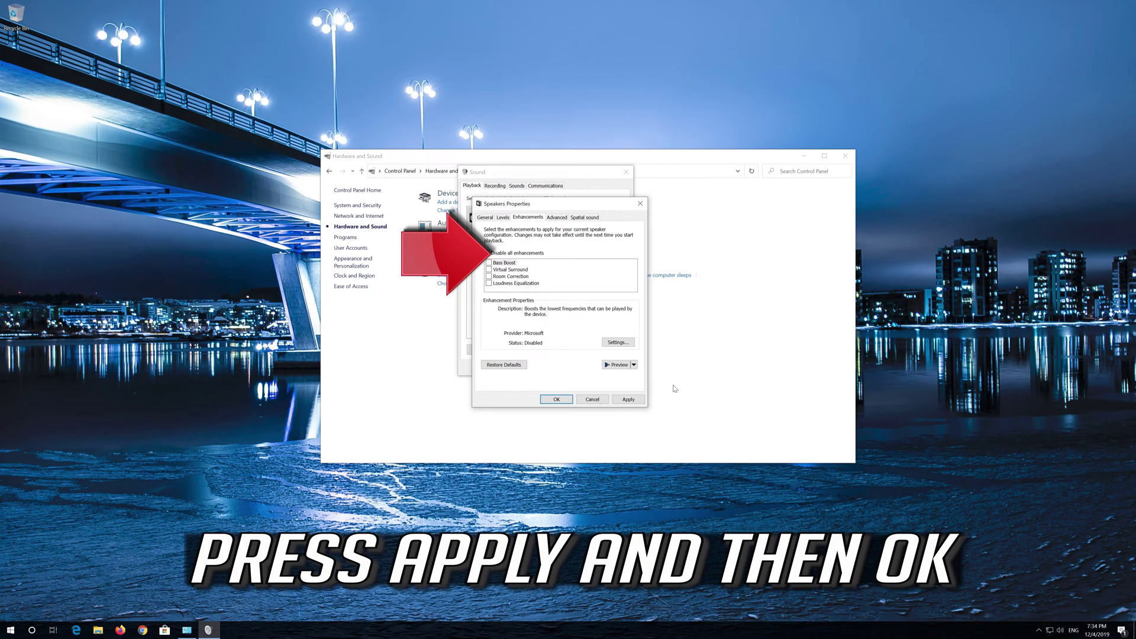
left_click(639, 400)
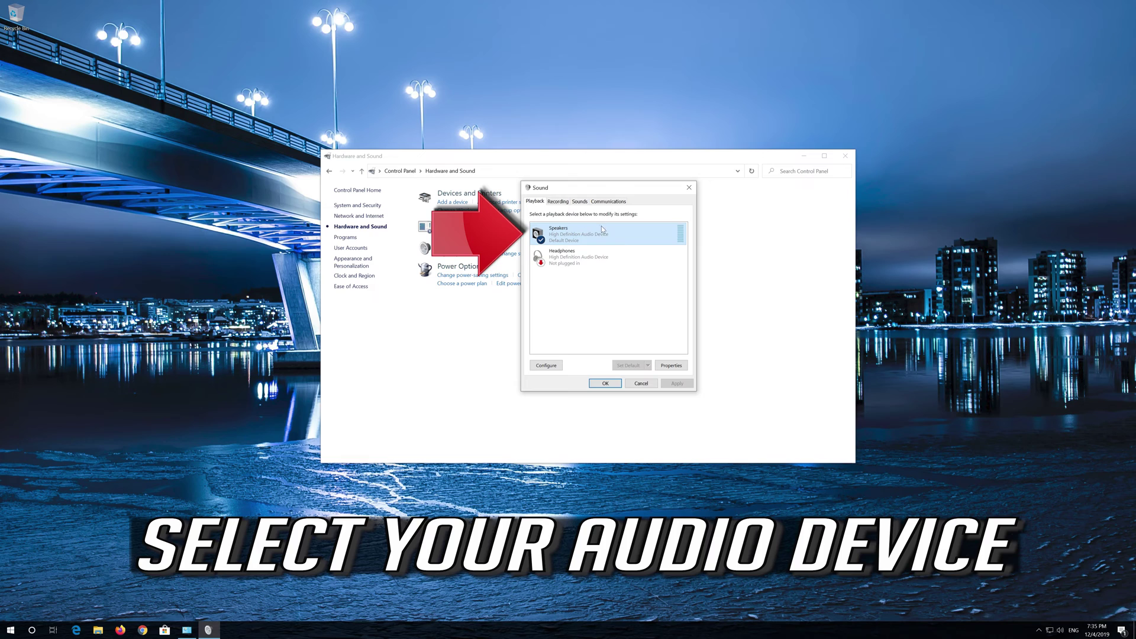
- Confirm the Speakers' default format is 16 bit, 44100 Hz (CD Quality) in their properties
right_click(596, 236)
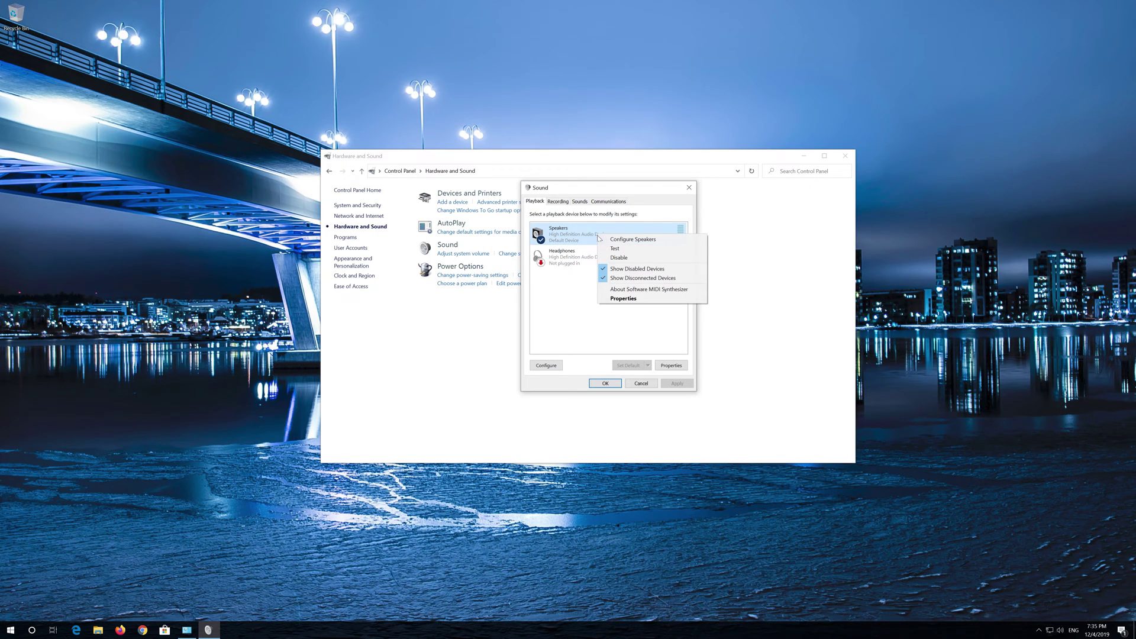
left_click(649, 300)
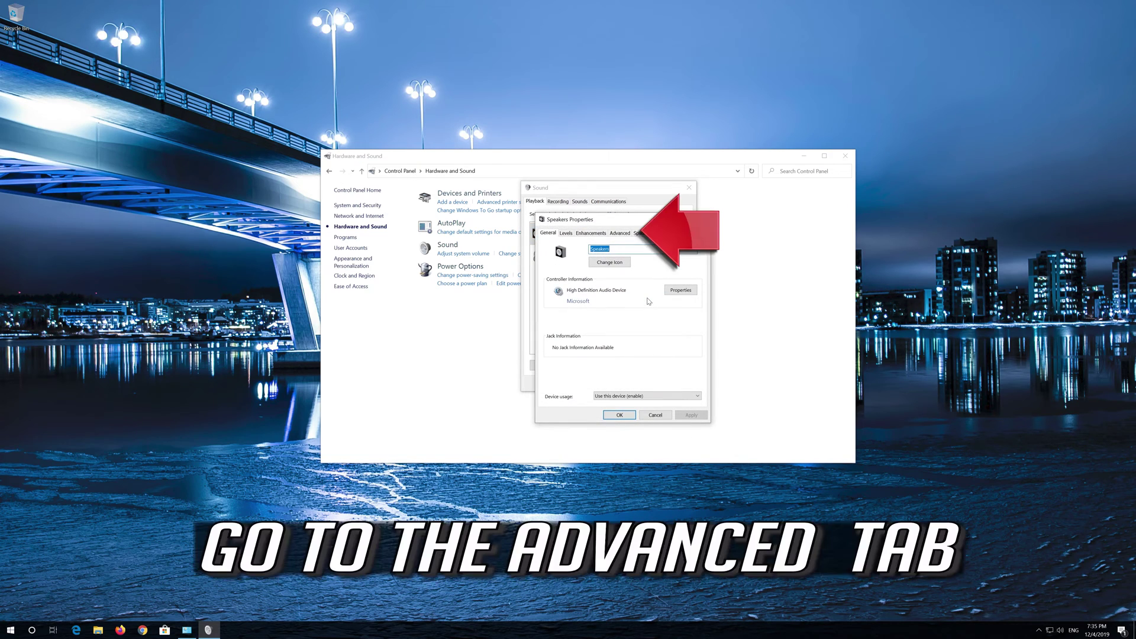
left_click(627, 236)
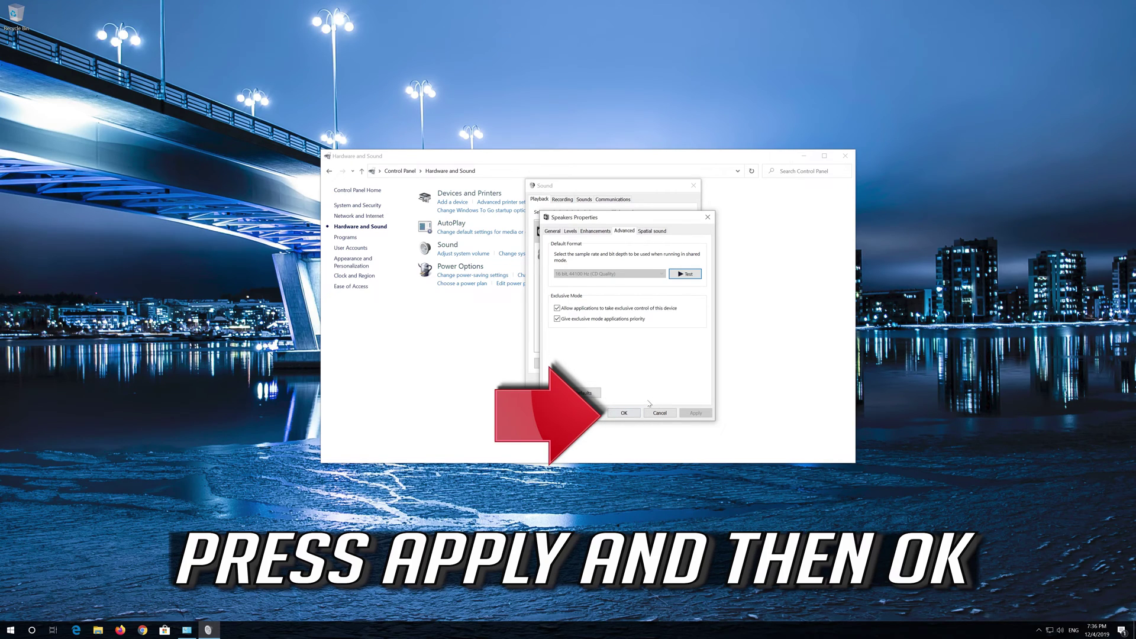
left_click(616, 414)
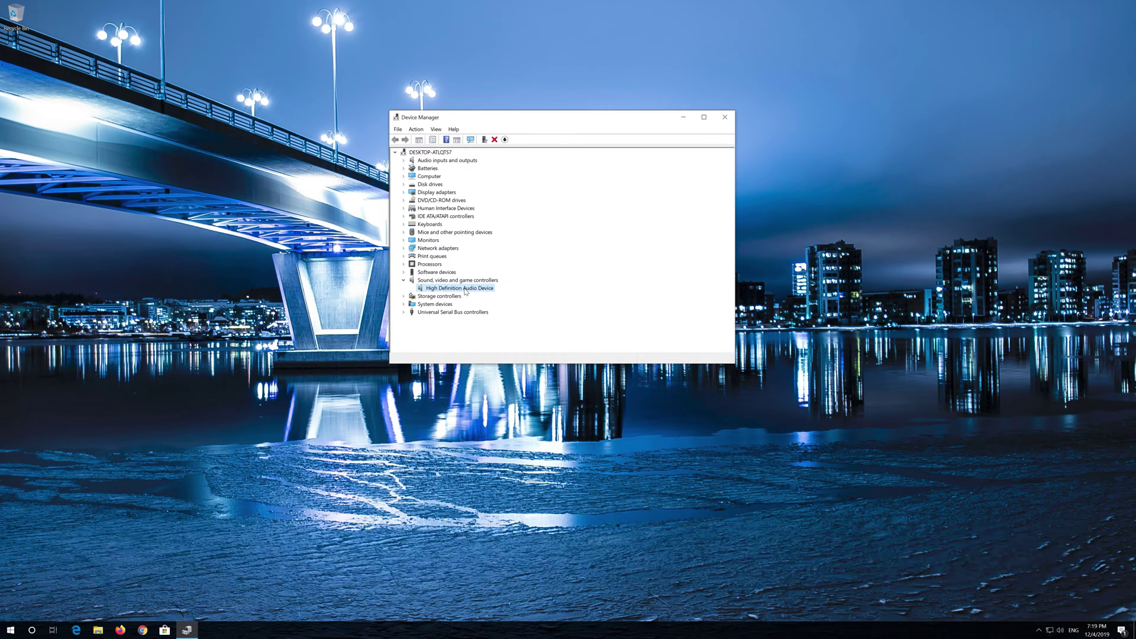
- Uninstall the High Definition Audio Device, confirm the removal, and close Device Manager
right_click(465, 289)
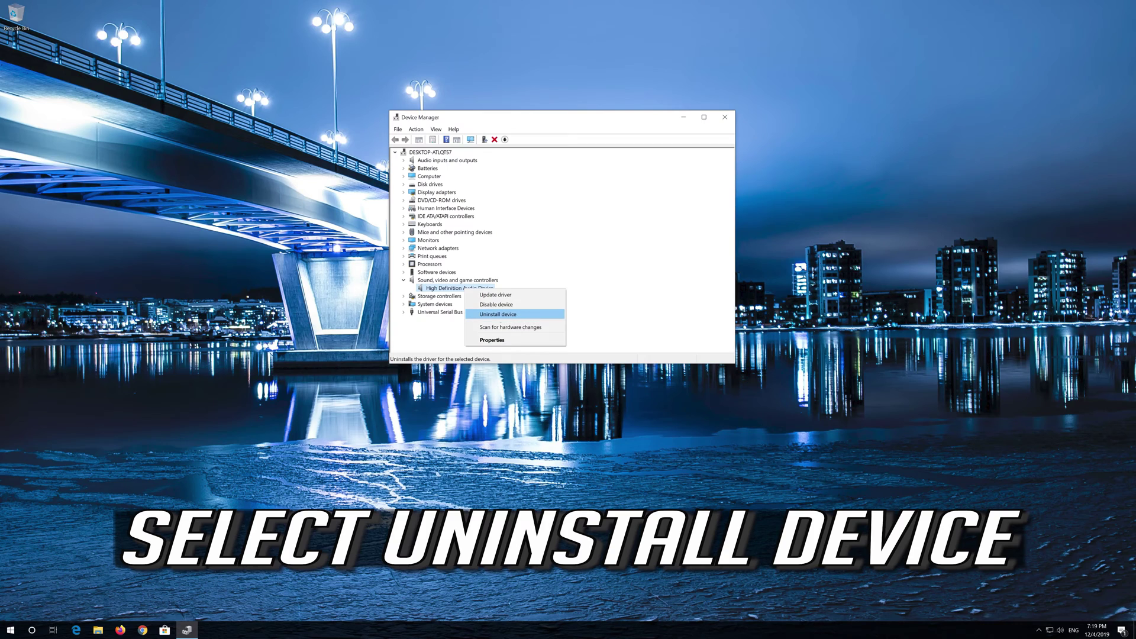
left_click(524, 314)
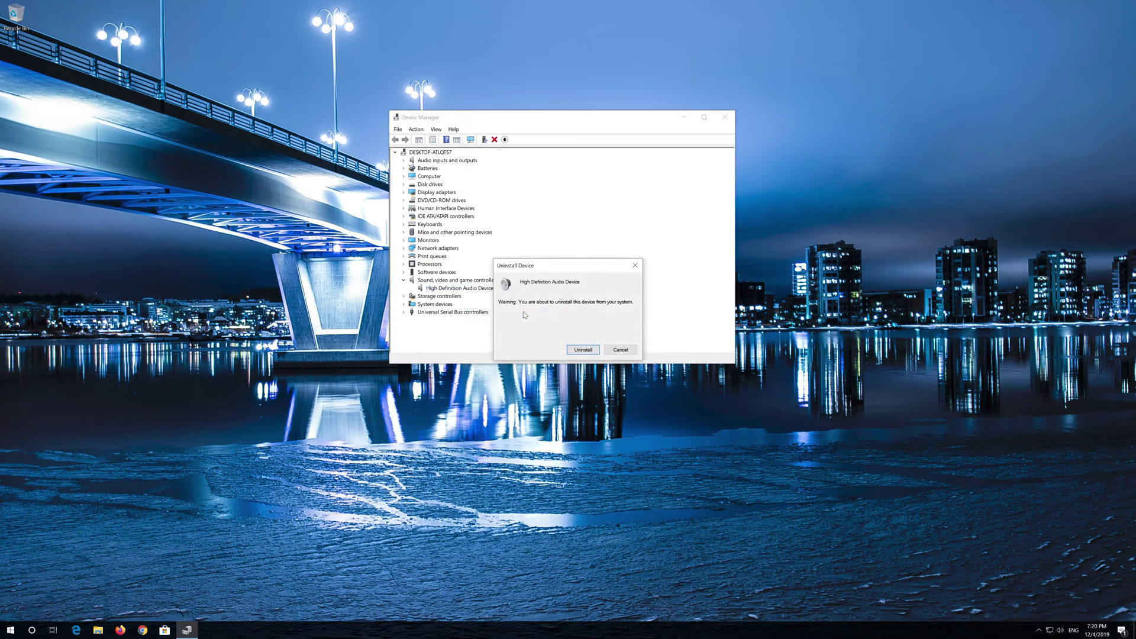
left_click(583, 350)
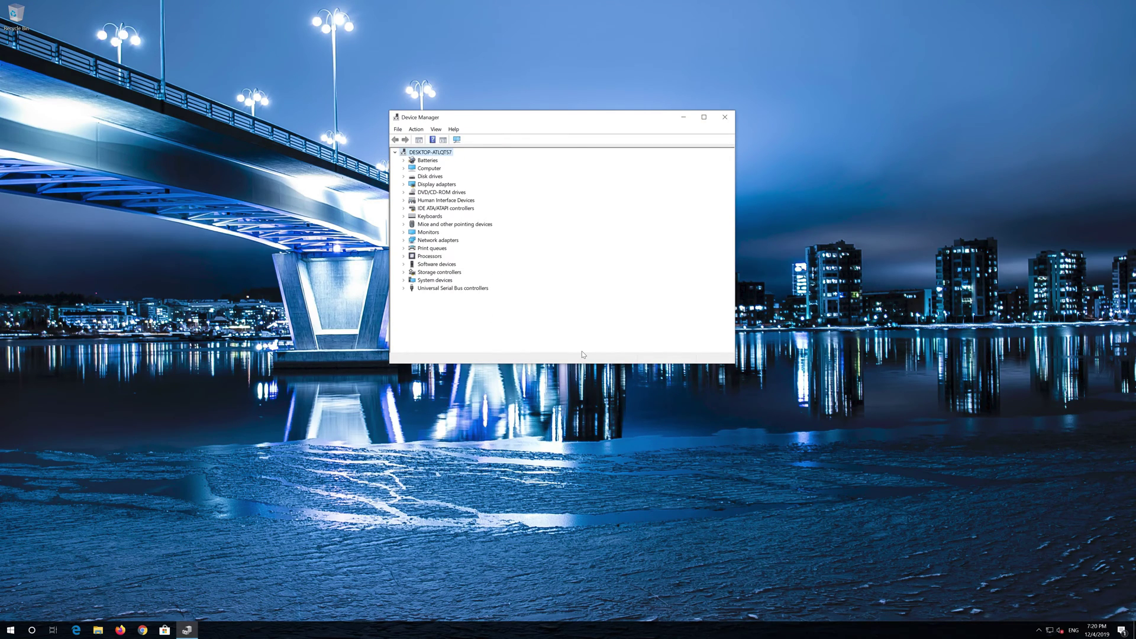
left_click(725, 117)
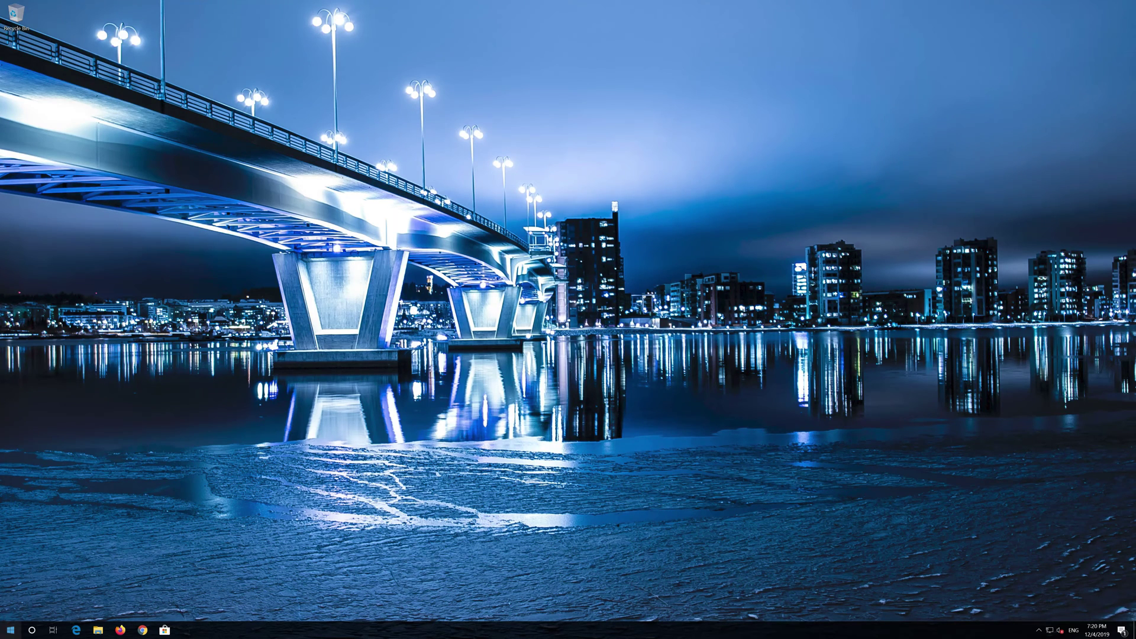
- Restart the computer from the Start menu's power options
left_click(11, 630)
left_click(14, 612)
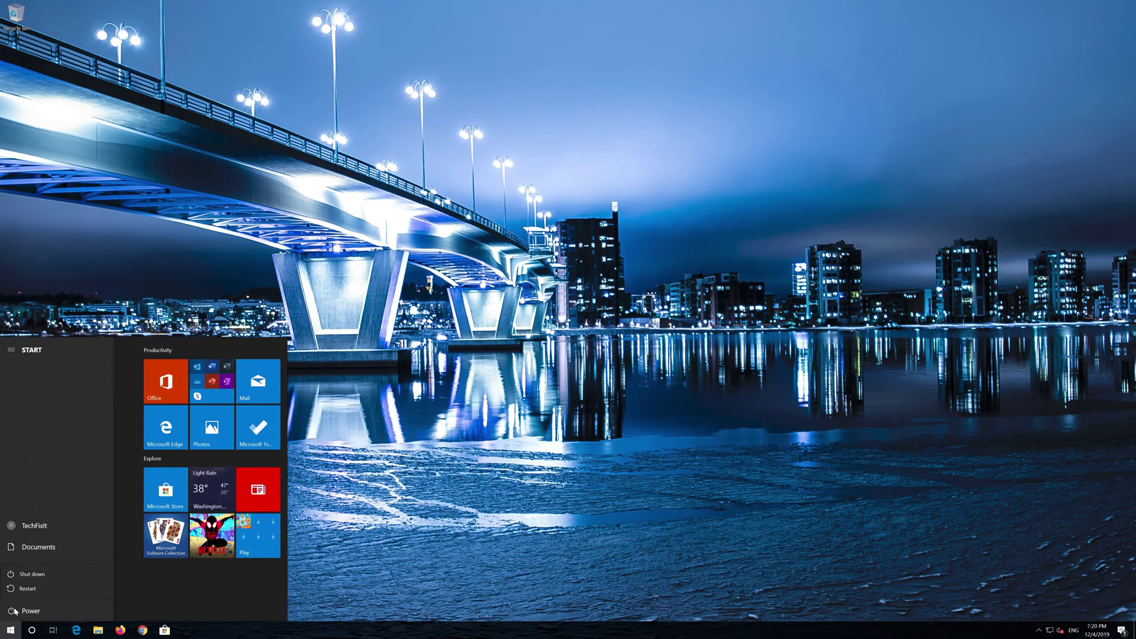